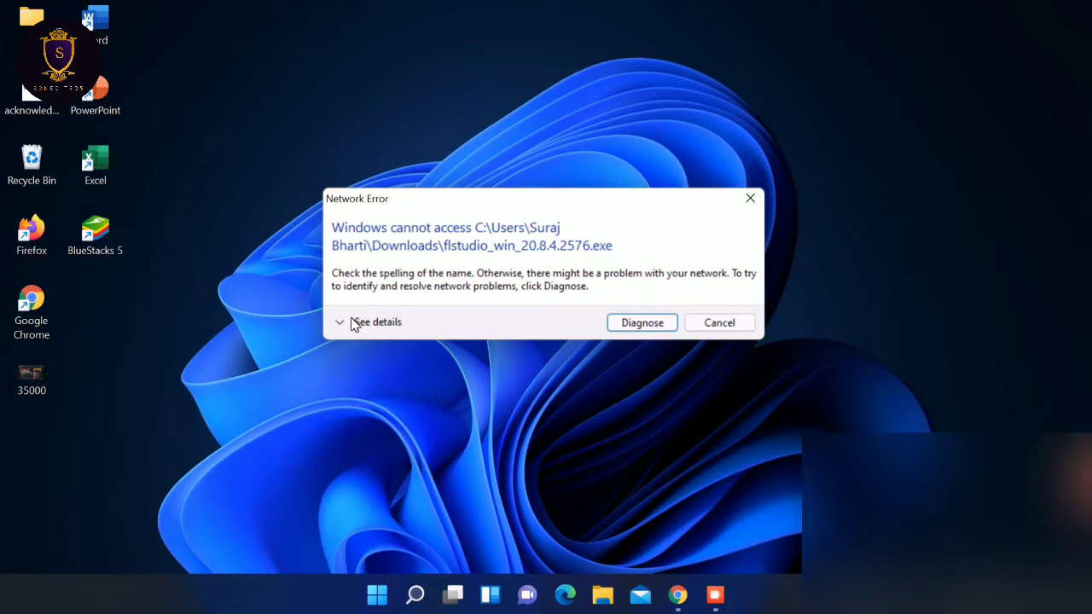
- Expand the network error's details, start its network diagnosis and cancel the running diagnostics
click(354, 323)
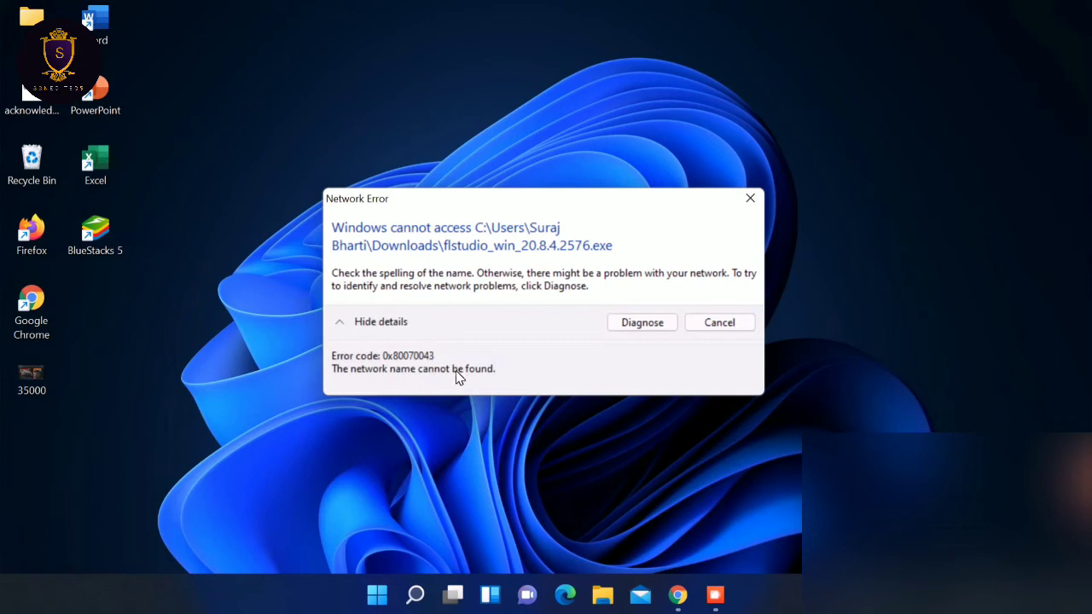
click(640, 331)
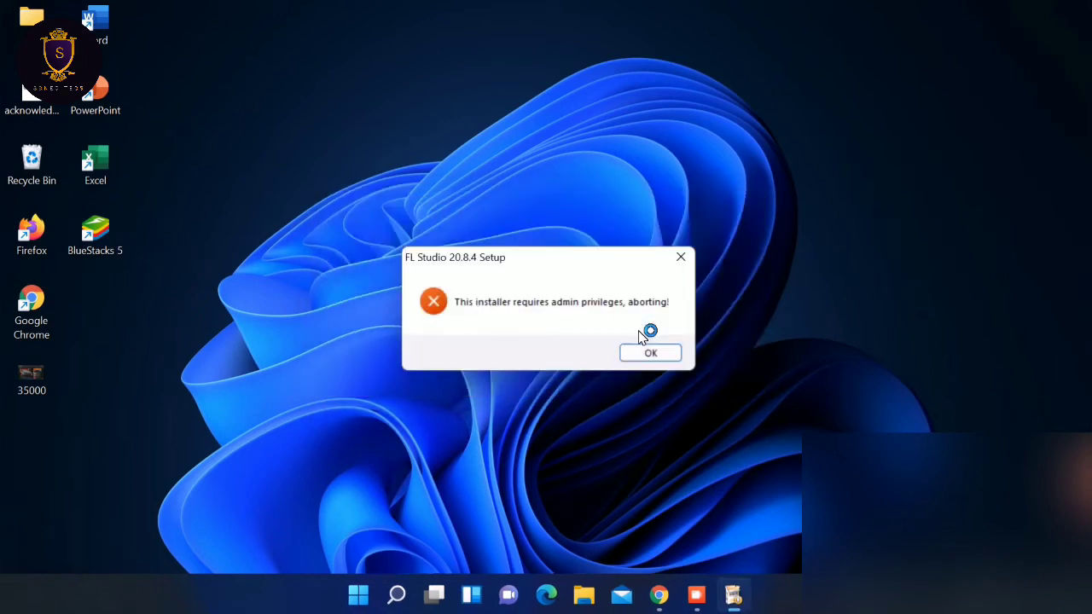
click(649, 357)
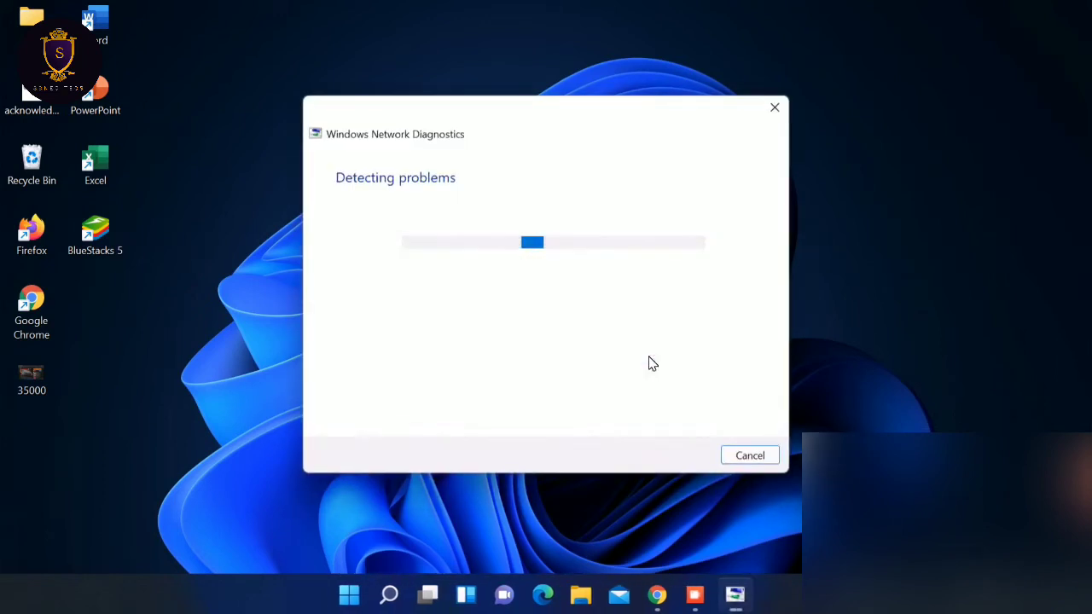
right_click(912, 220)
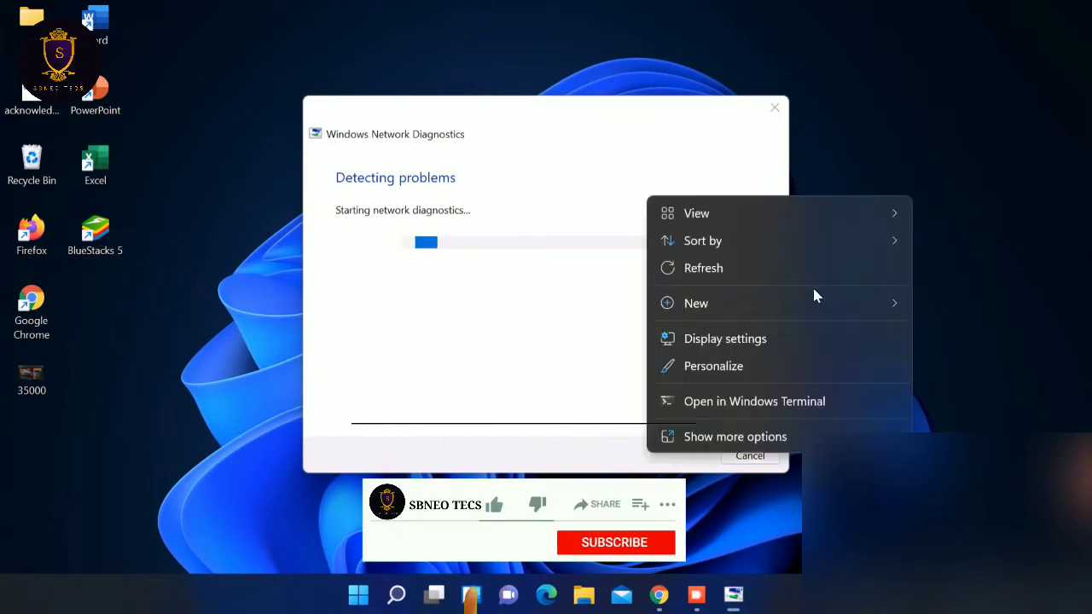
click(700, 271)
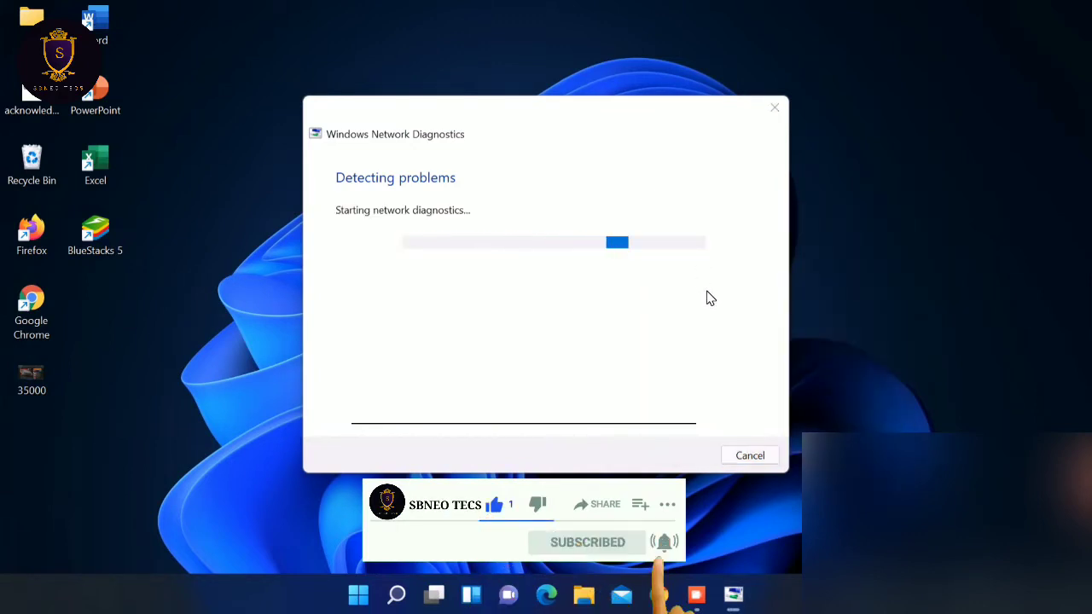
click(764, 456)
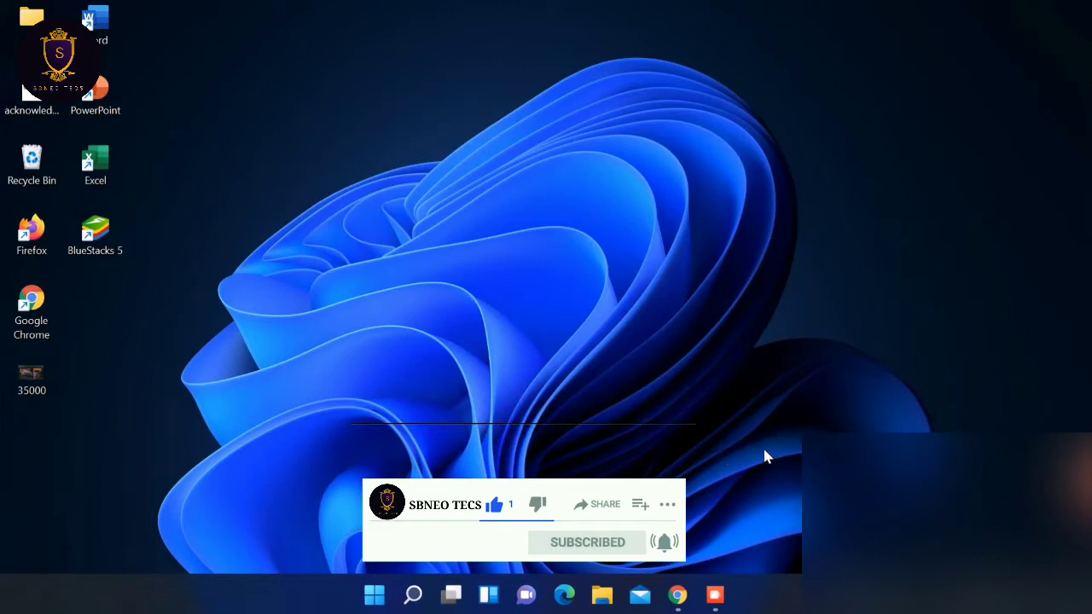
- Open the Downloads folder in File Explorer and maximize its window
click(602, 598)
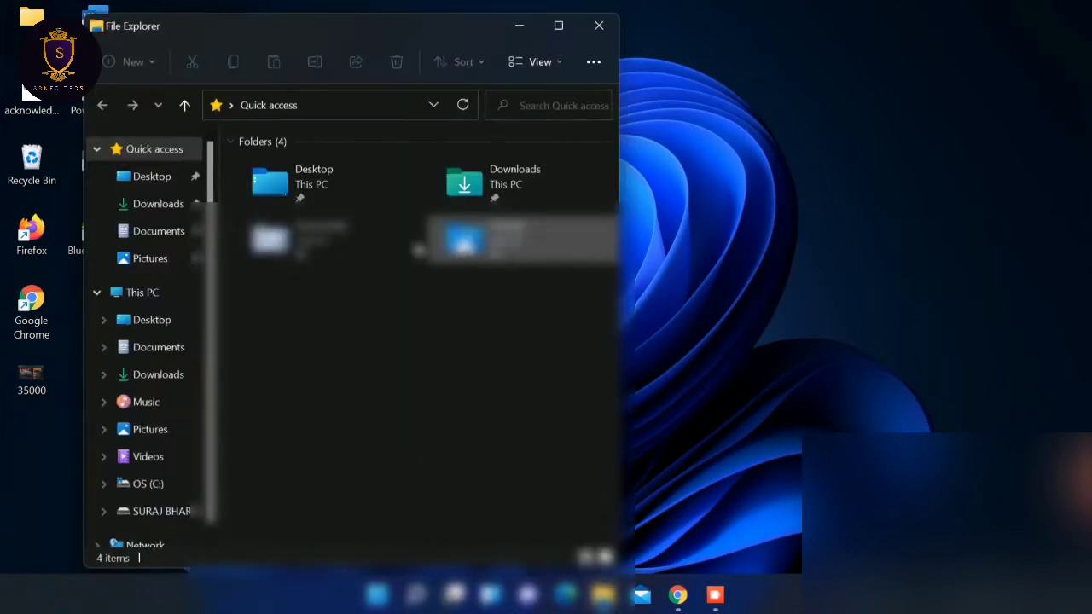
click(493, 184)
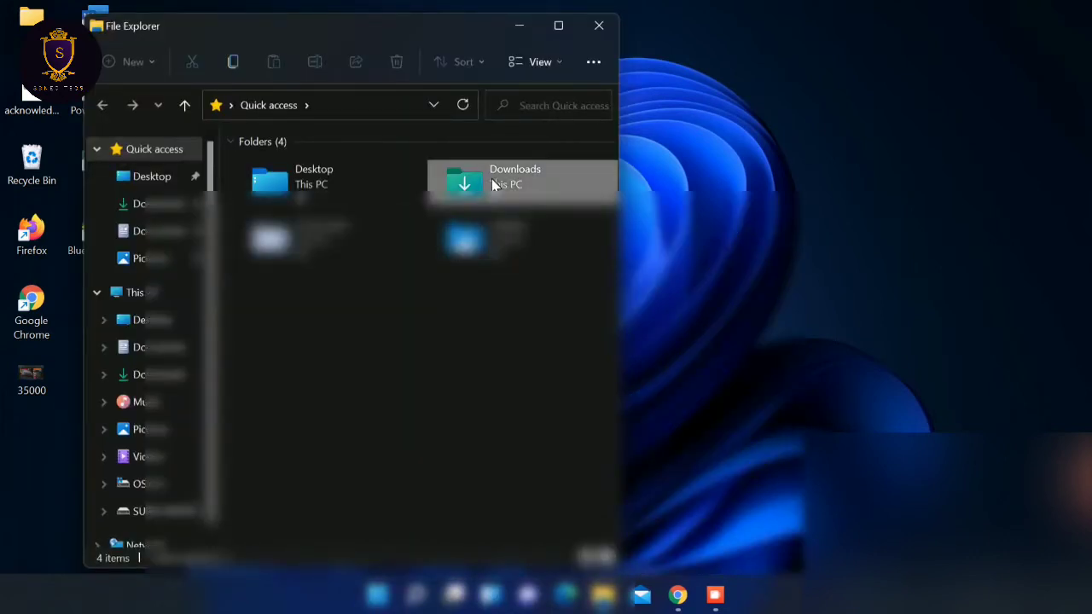
double_click(493, 184)
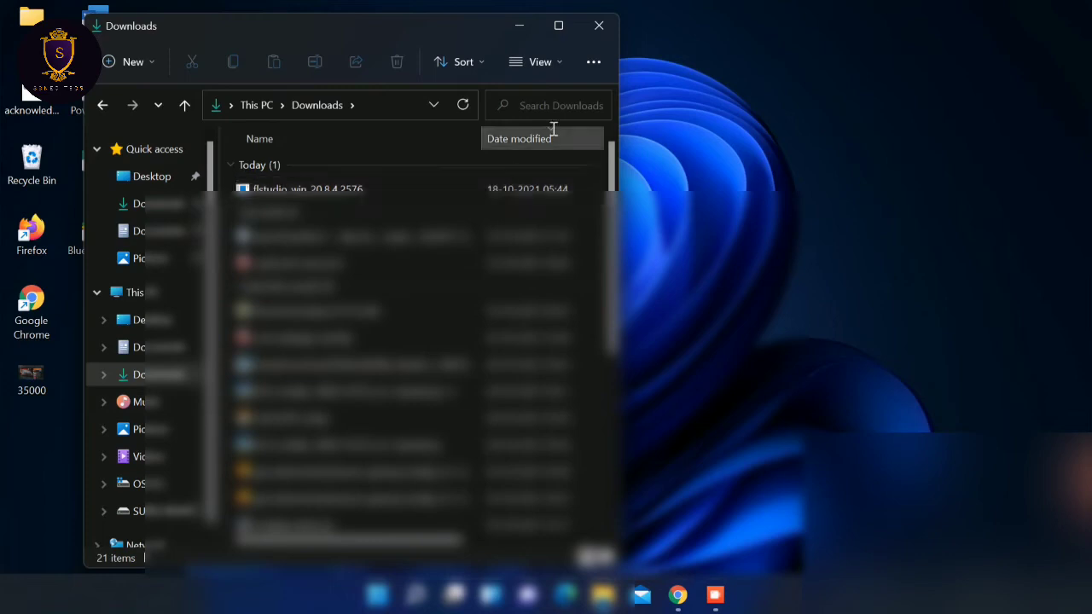
click(558, 26)
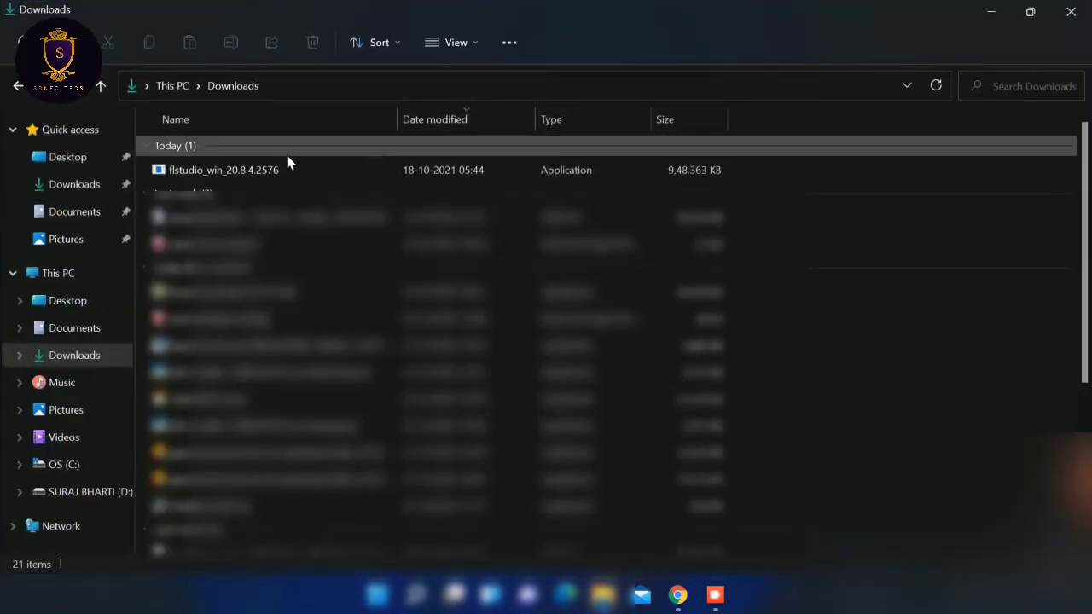
- Try to run flstudio_win_20.8.4.2576 as administrator and expand the details of the network error
right_click(244, 168)
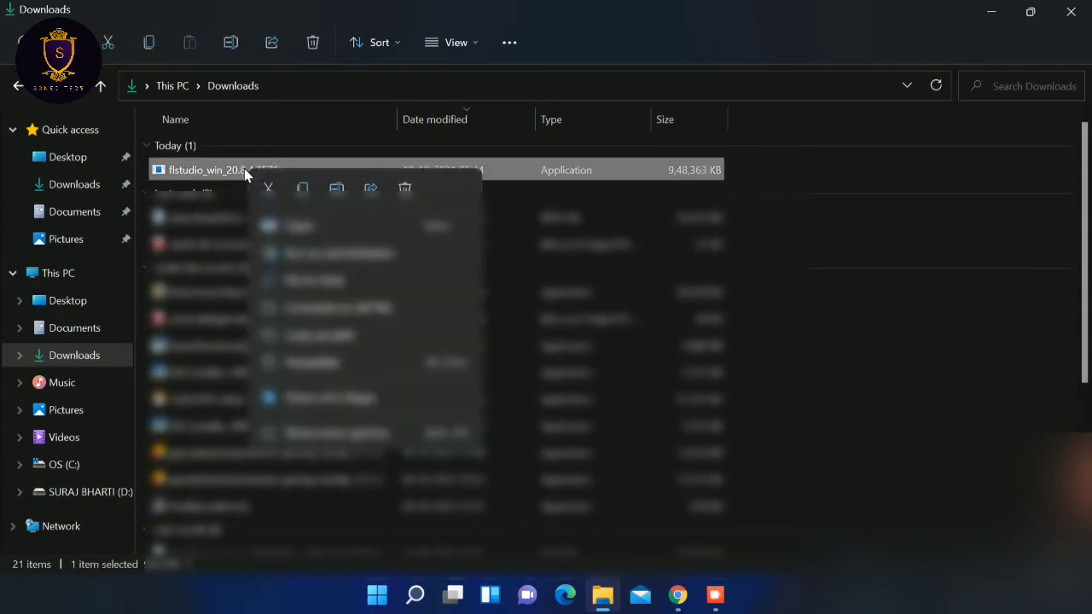
click(305, 254)
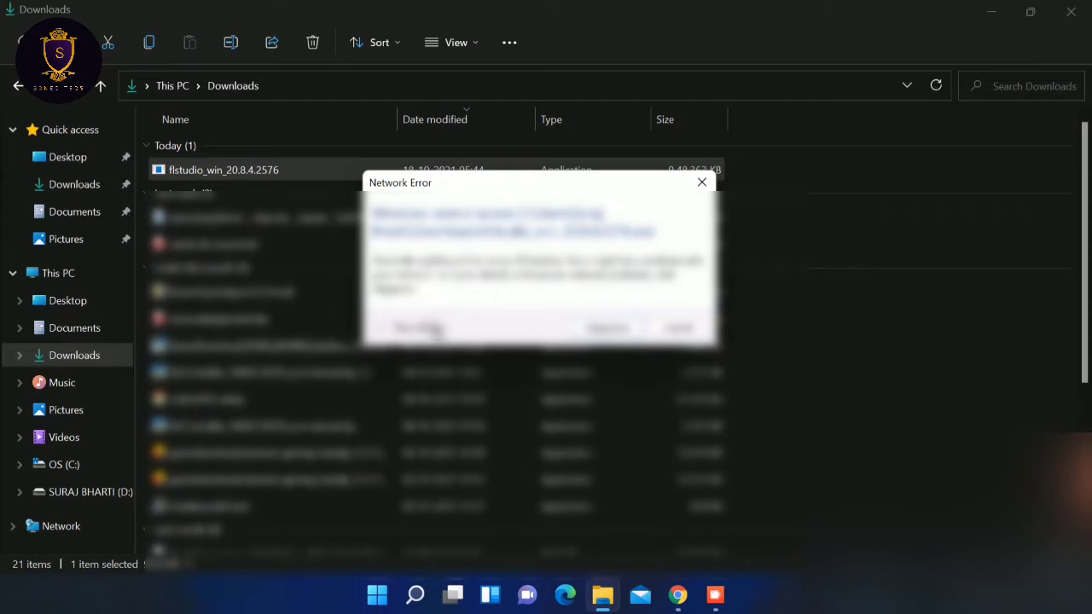
click(418, 327)
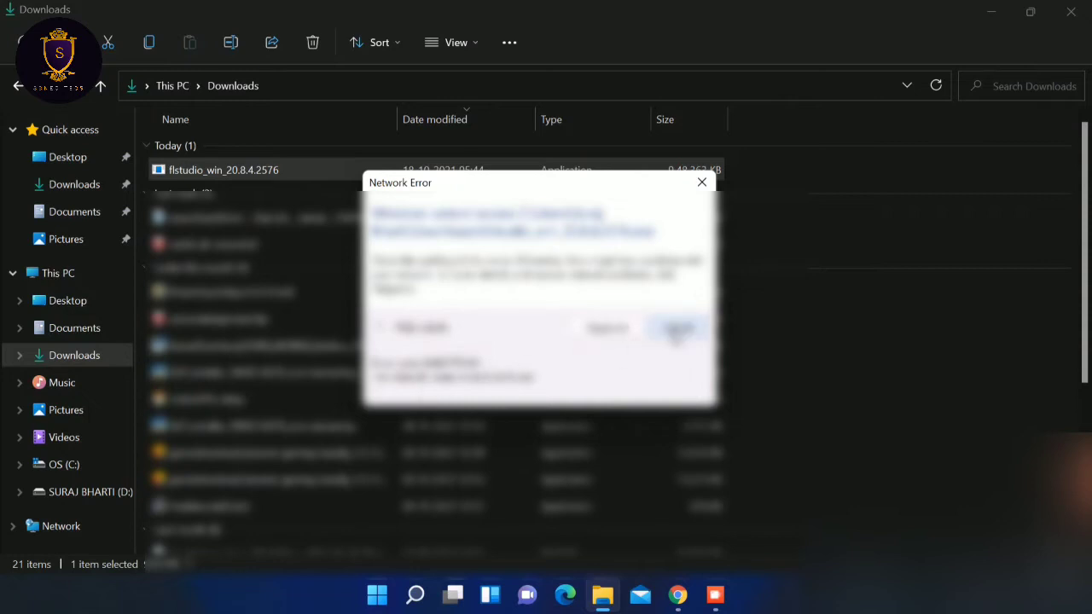
- Run network diagnostics on the installer's network error and close the troubleshooter when it finishes
click(604, 331)
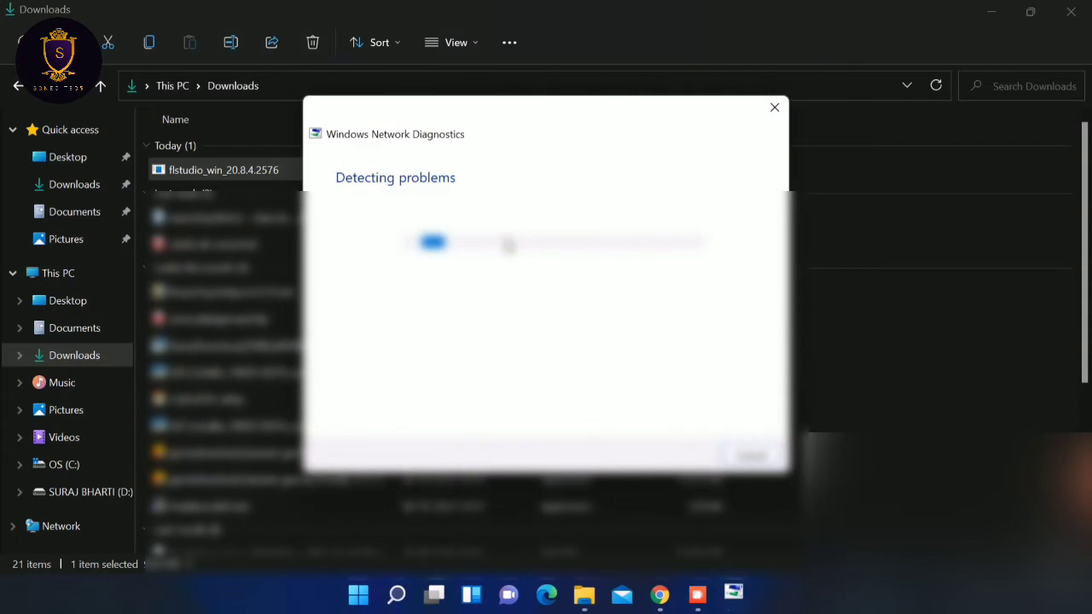
click(990, 17)
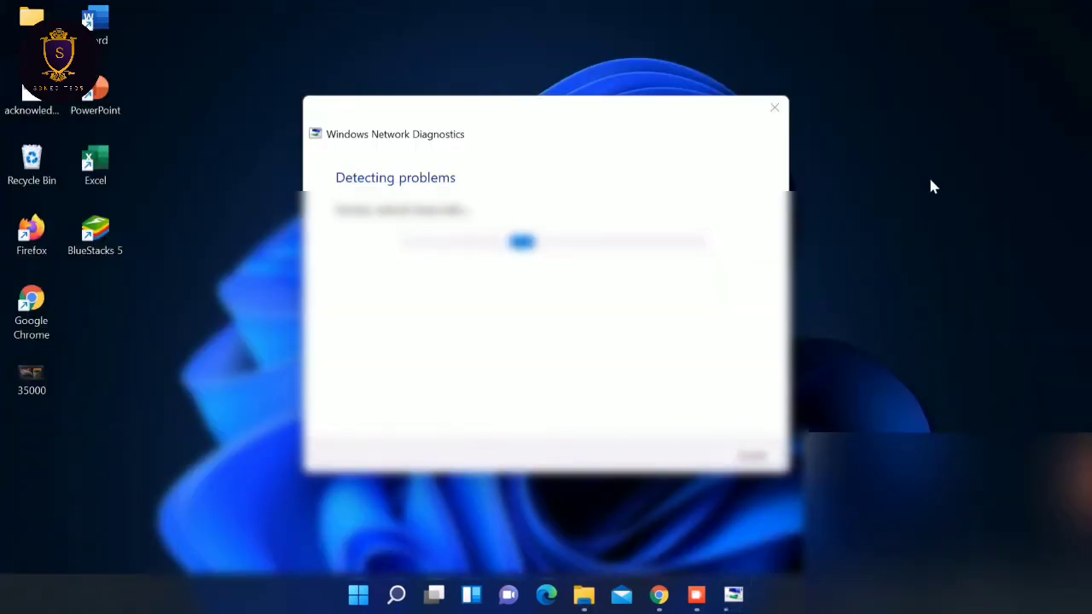
right_click(931, 181)
click(757, 250)
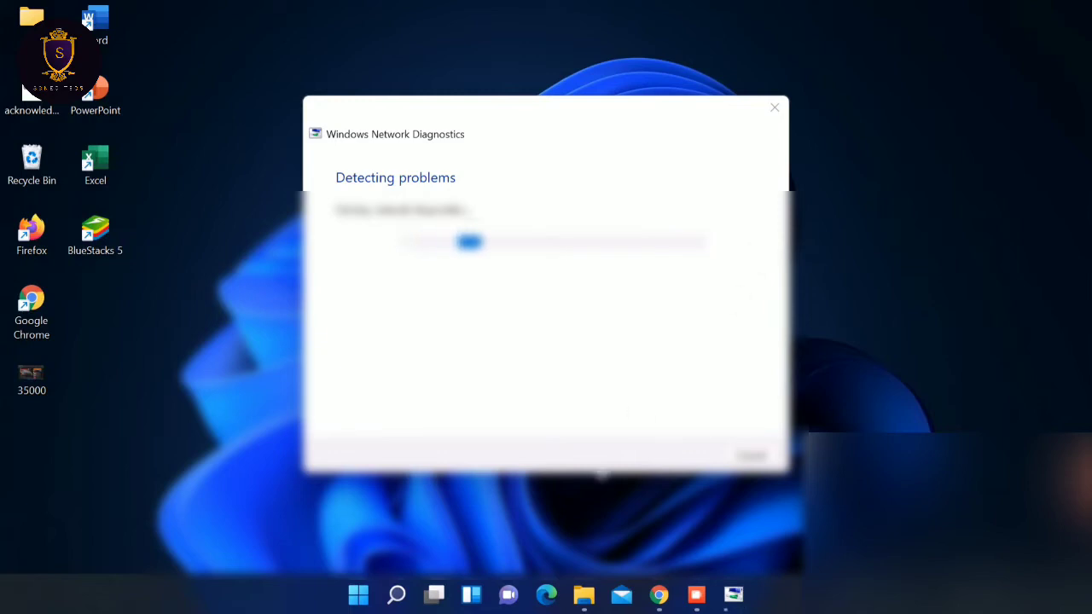
click(583, 595)
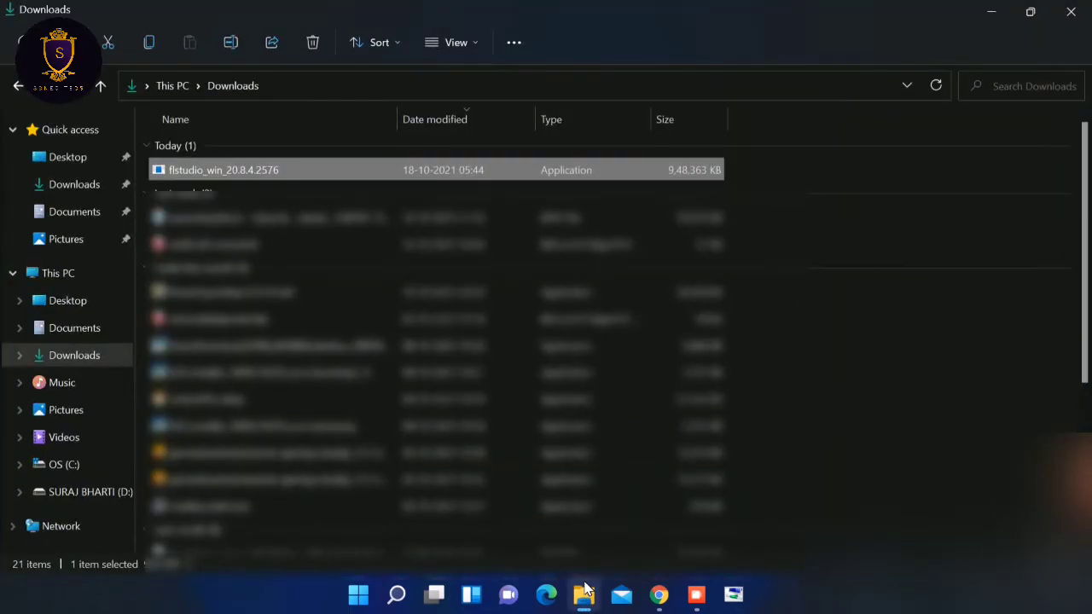
right_click(463, 174)
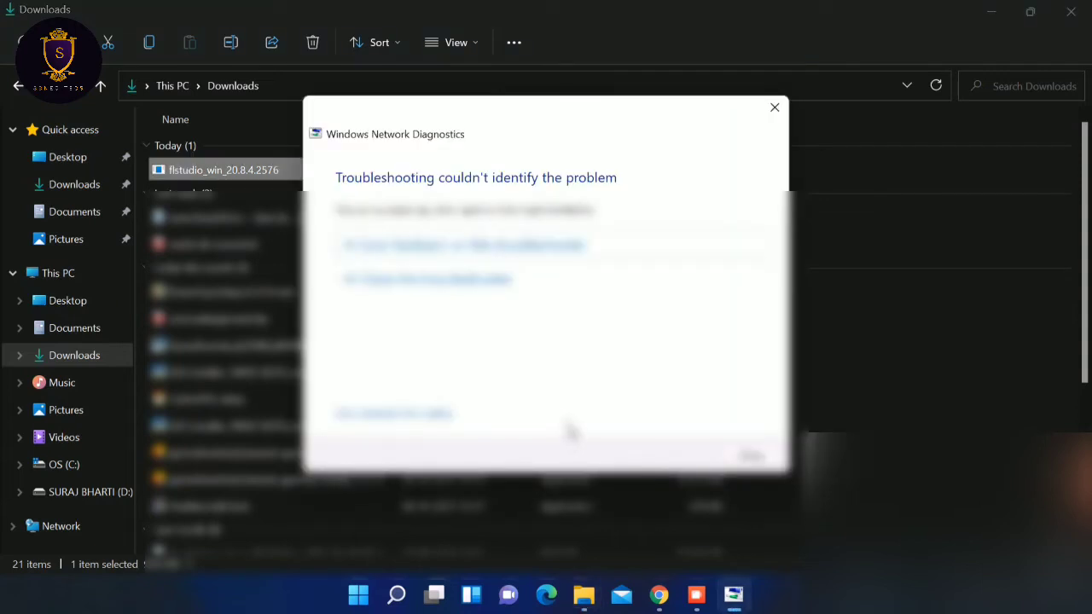
click(490, 281)
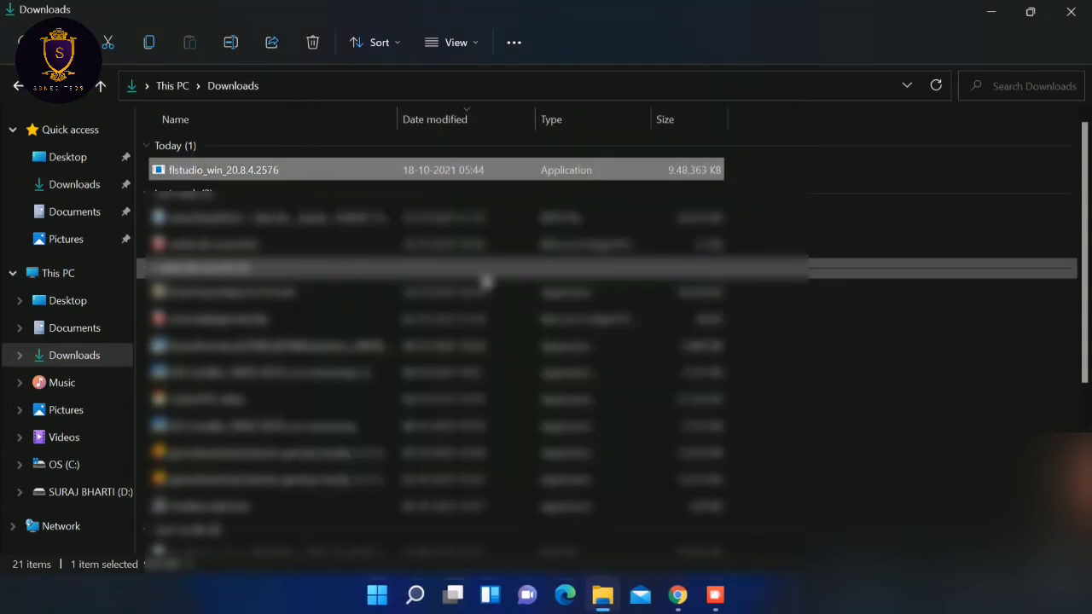
- Try to rename the FL Studio installer as flstudio_win_20.8.4.2576.exe using administrator permission
right_click(368, 171)
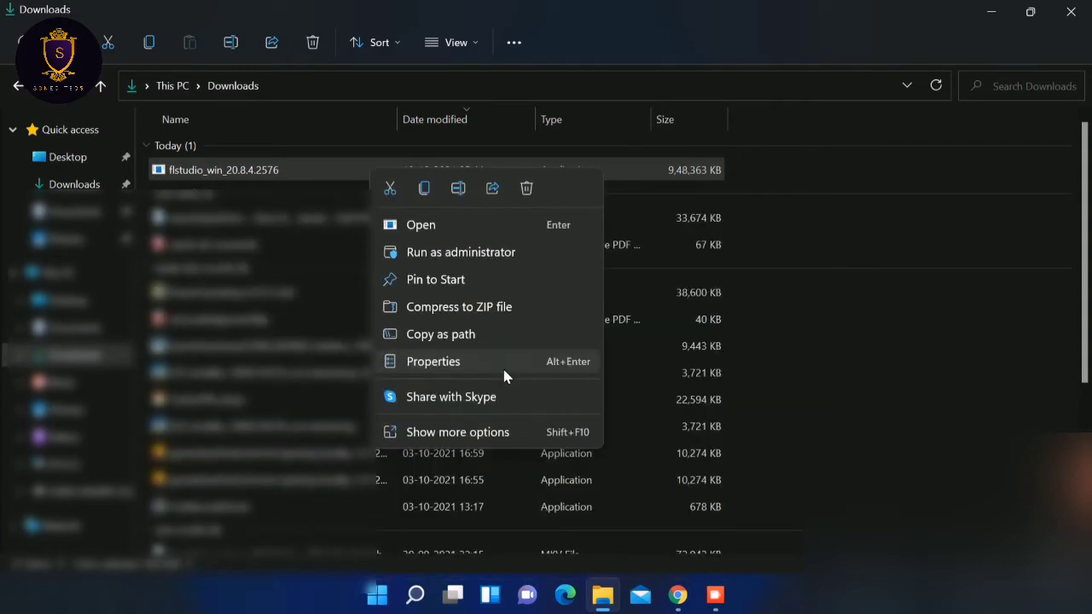
click(458, 189)
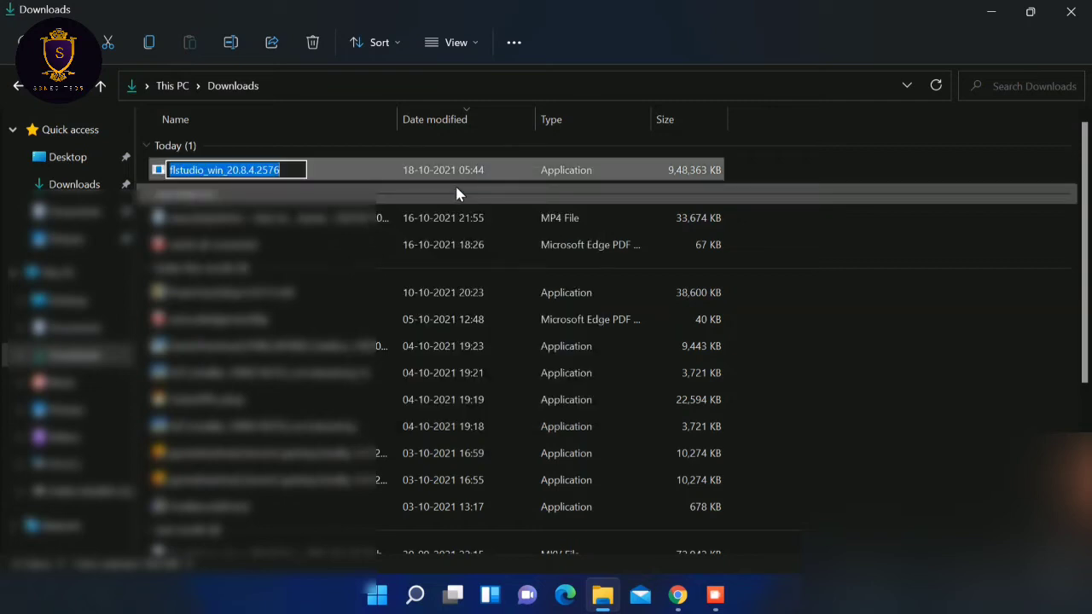
click(293, 176)
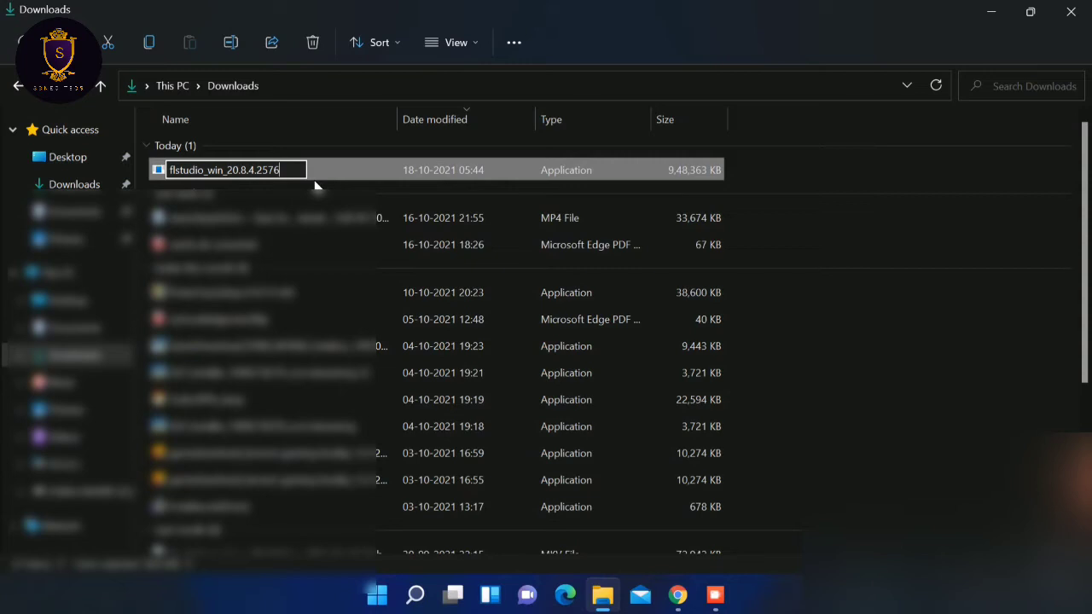
text(.exe)
key(Return)
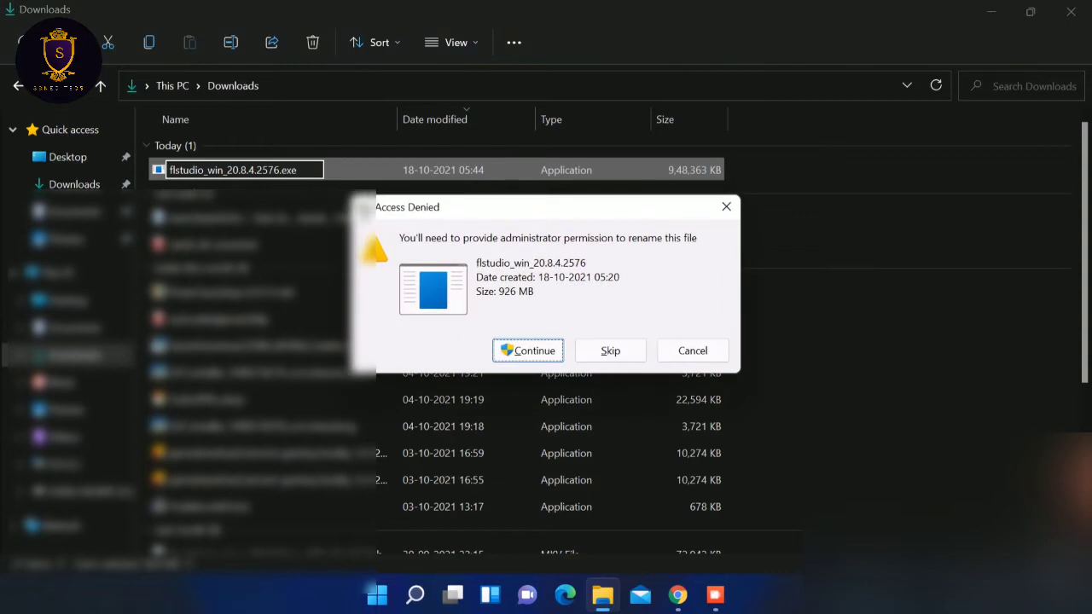
click(523, 351)
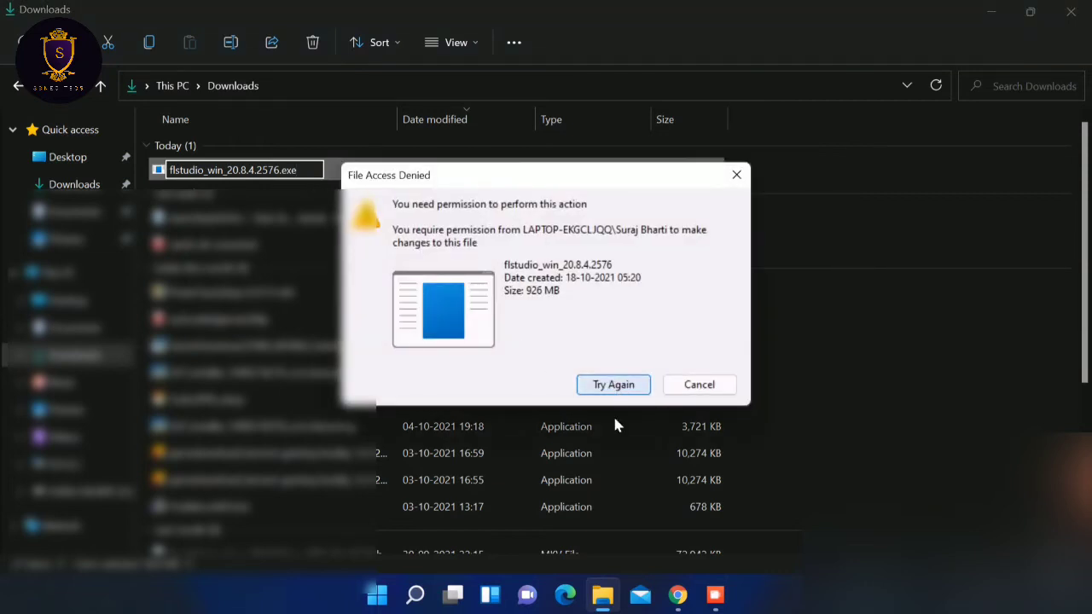
- Close the Chrome window with the FL Studio download page, retry the denied rename and cancel it
mouse_move(677, 595)
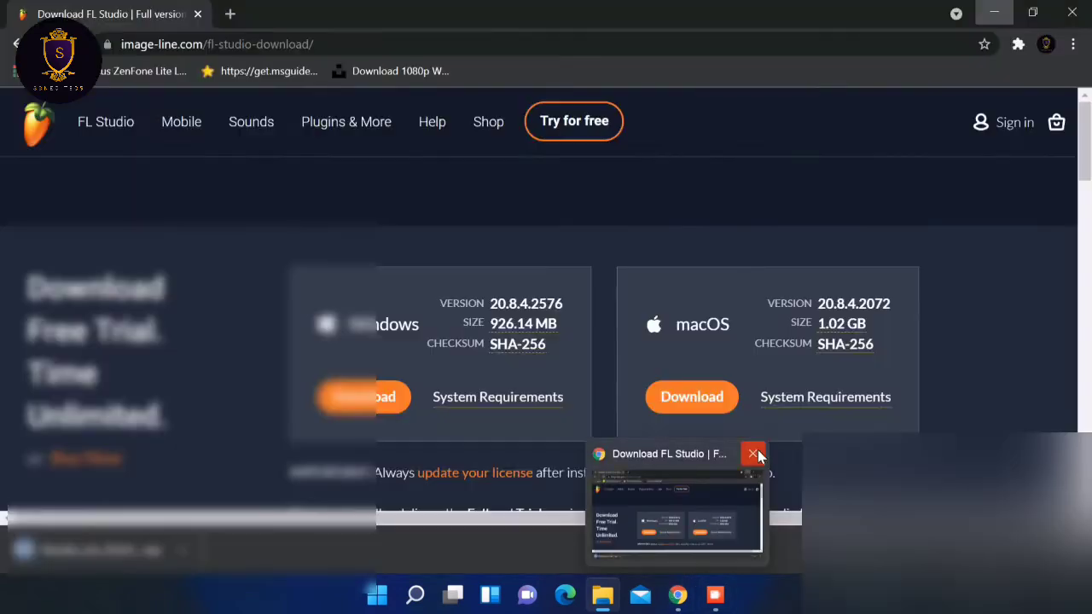
click(755, 454)
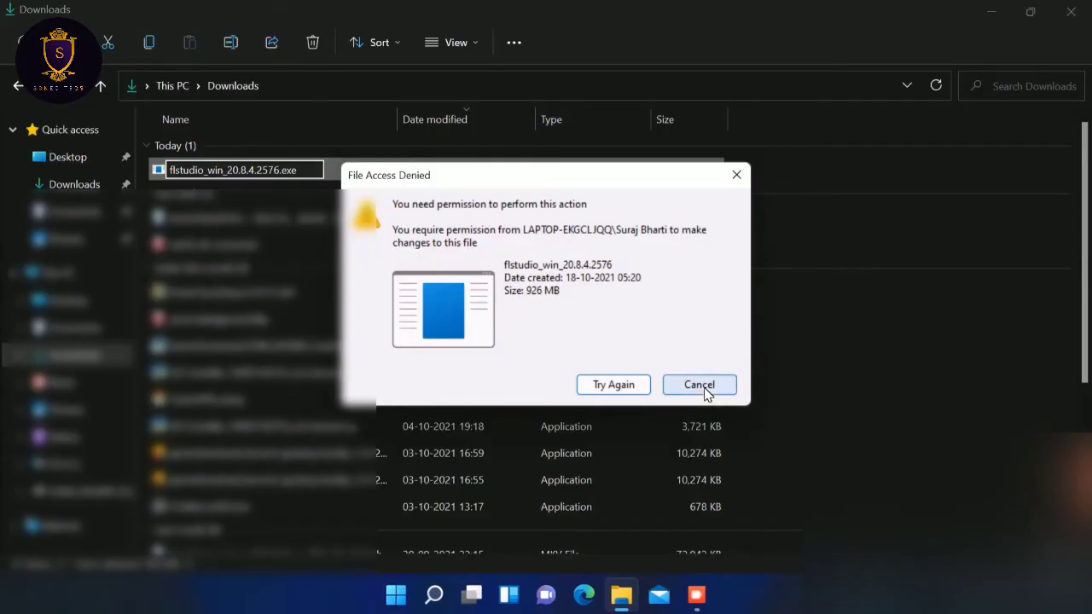
click(614, 386)
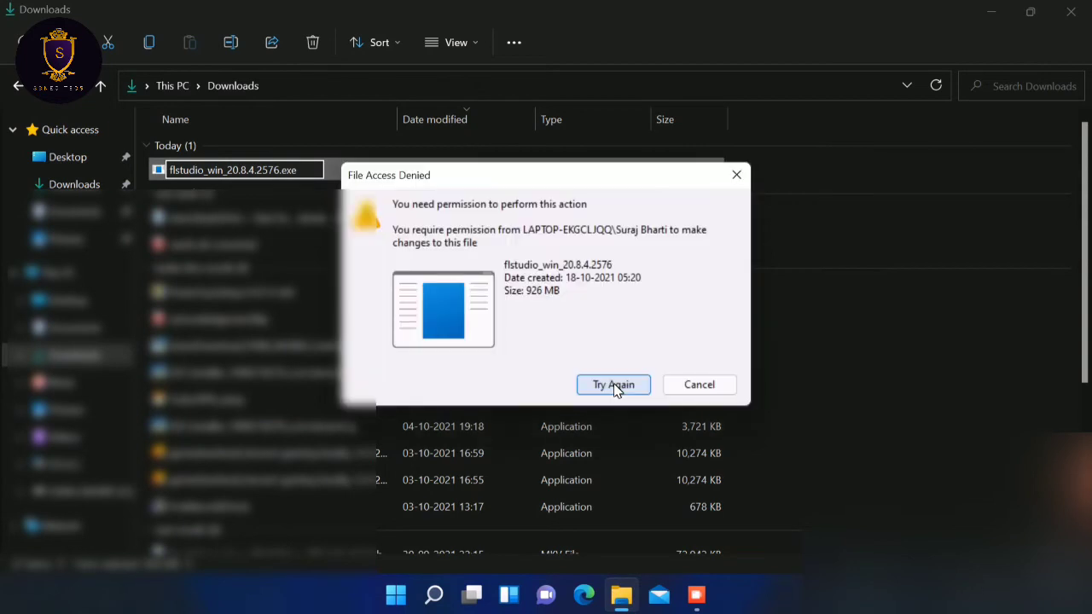
click(614, 385)
click(698, 385)
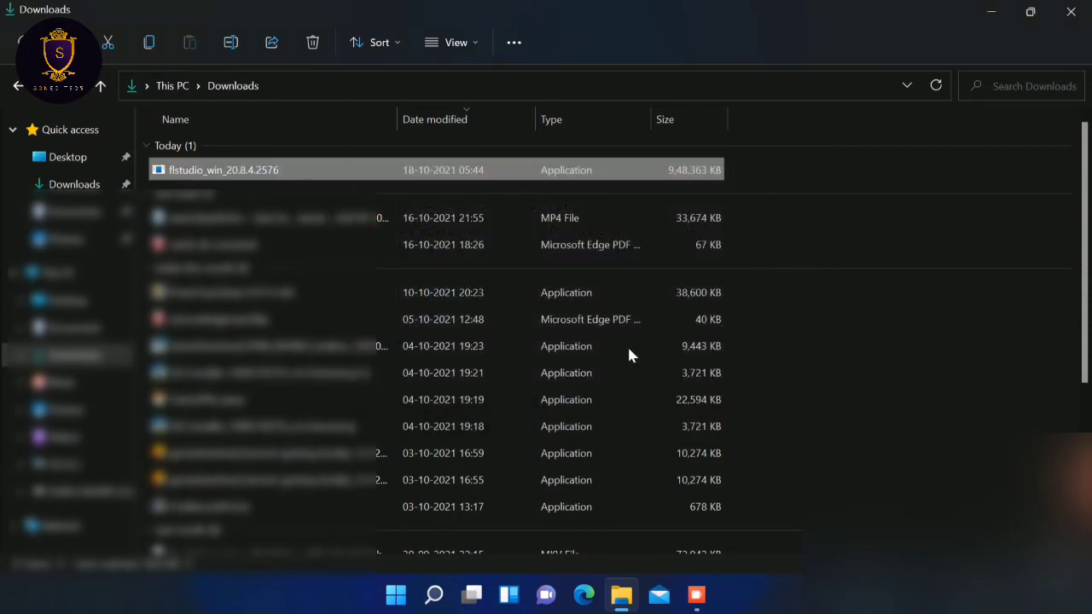
- Try opening flstudio_win_20.8.4.2576 normally twice, dismissing the access error each time
double_click(273, 170)
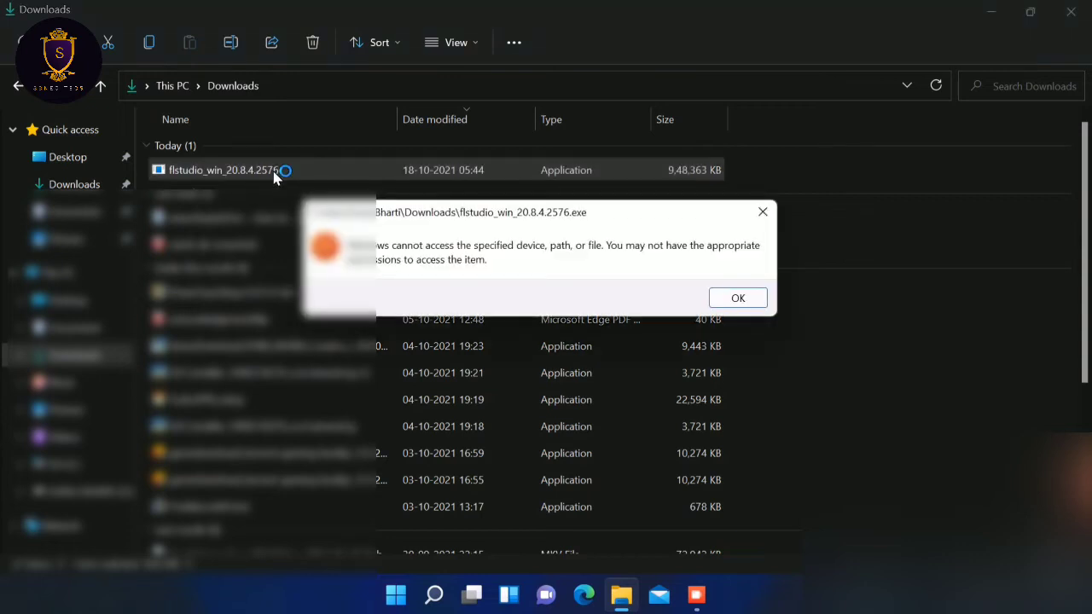
click(738, 296)
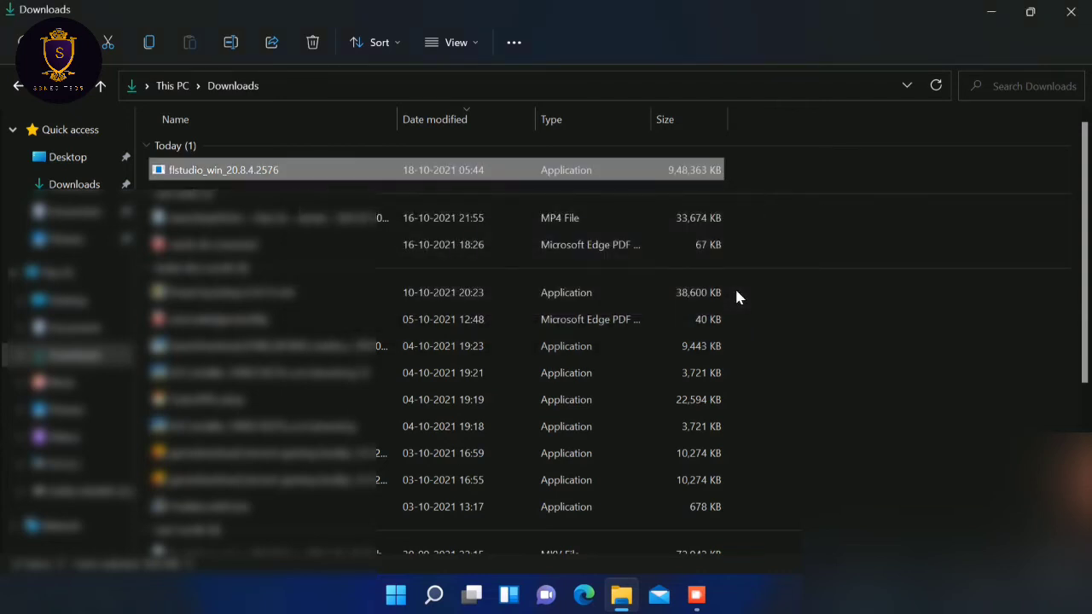
double_click(337, 174)
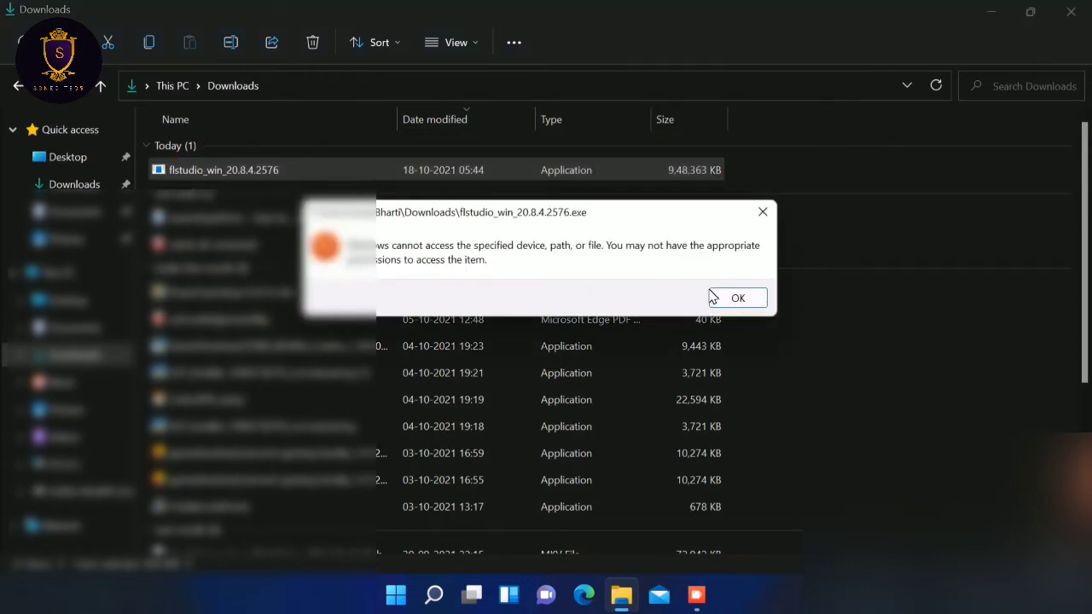
click(738, 298)
- Try running the FL Studio installer as administrator again, expand the network error's details and diagnose the problem
right_click(346, 161)
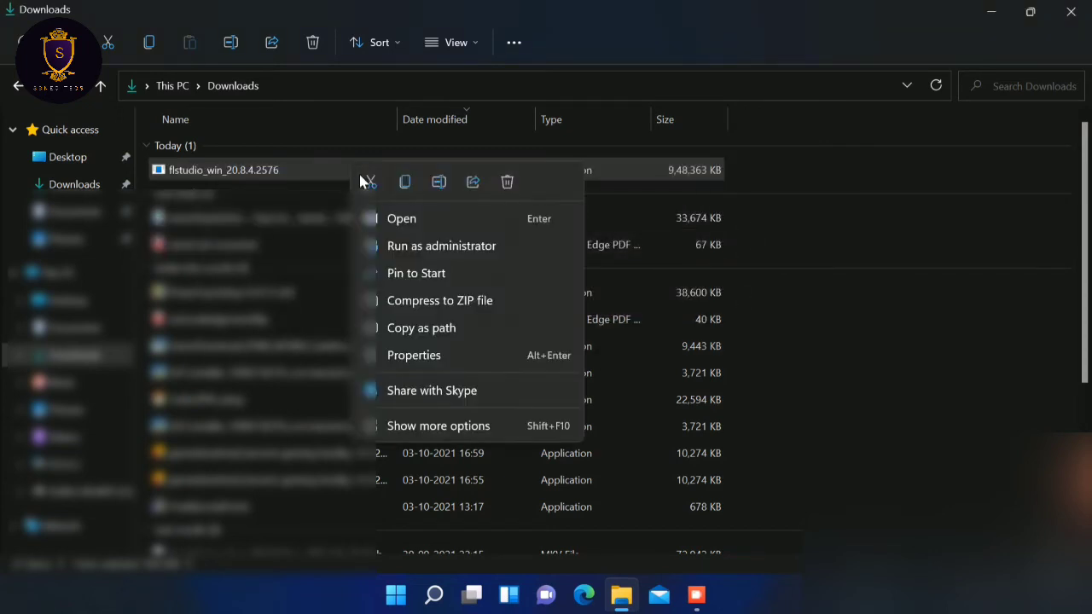
click(428, 250)
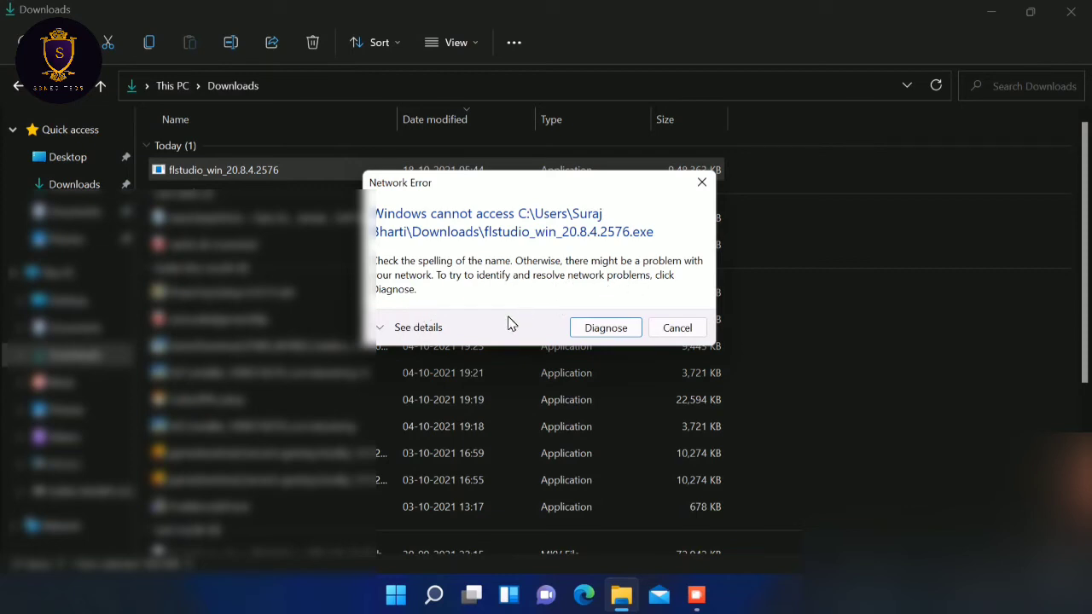
click(444, 330)
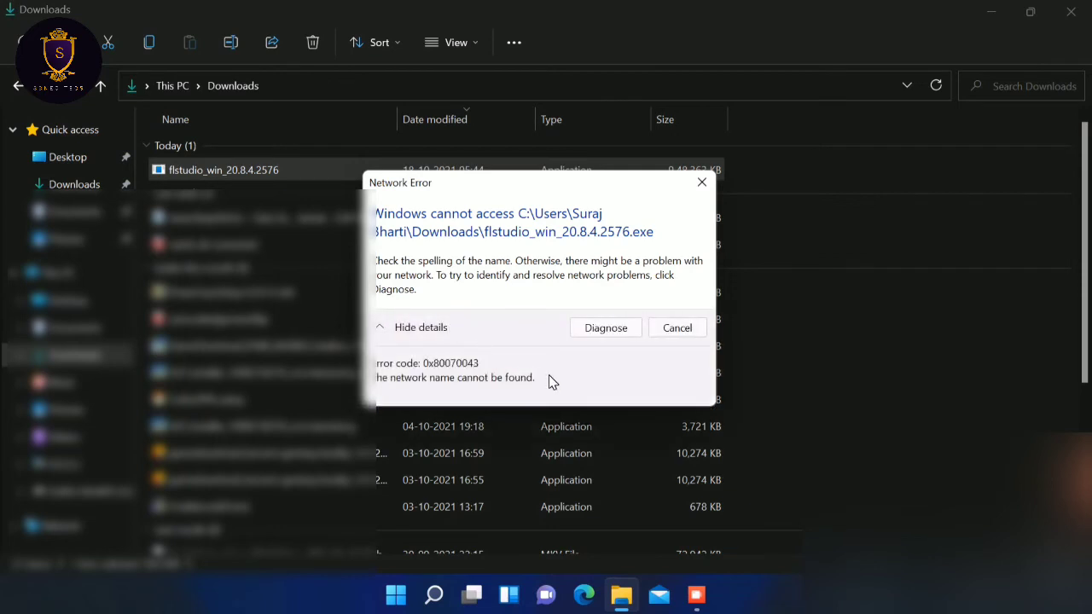
click(607, 331)
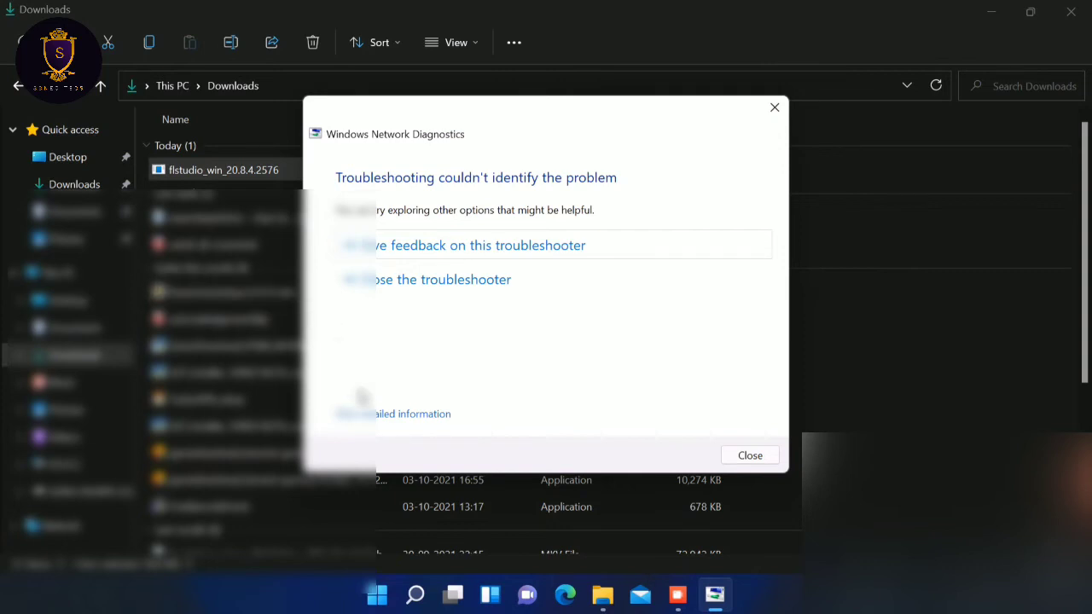
- Review the detection and publisher details in the network troubleshooting report and close the troubleshooter
click(407, 416)
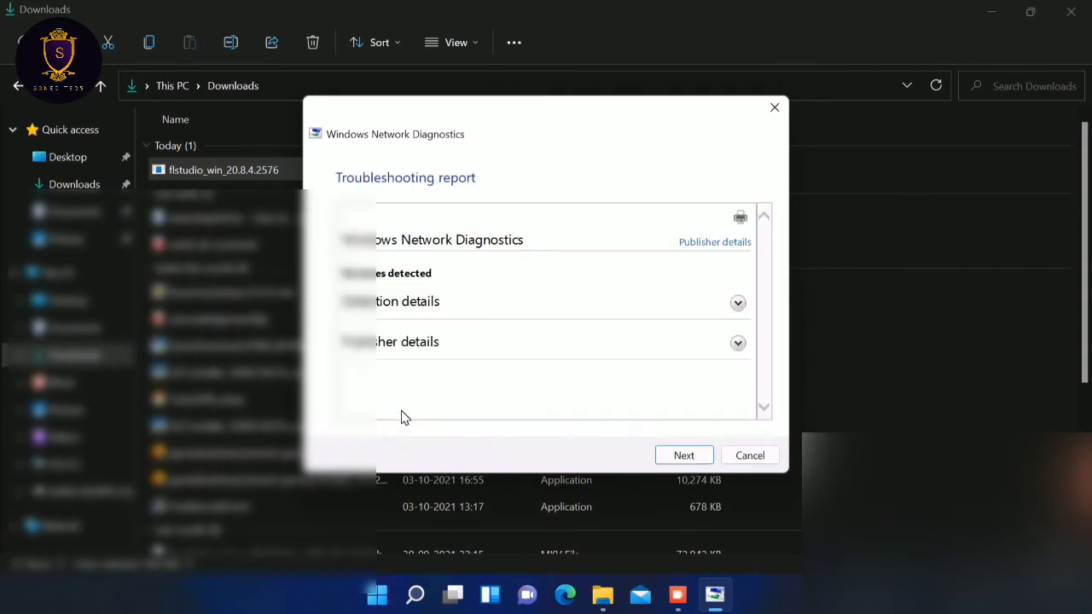
click(739, 303)
scroll(640, 350, down, 1)
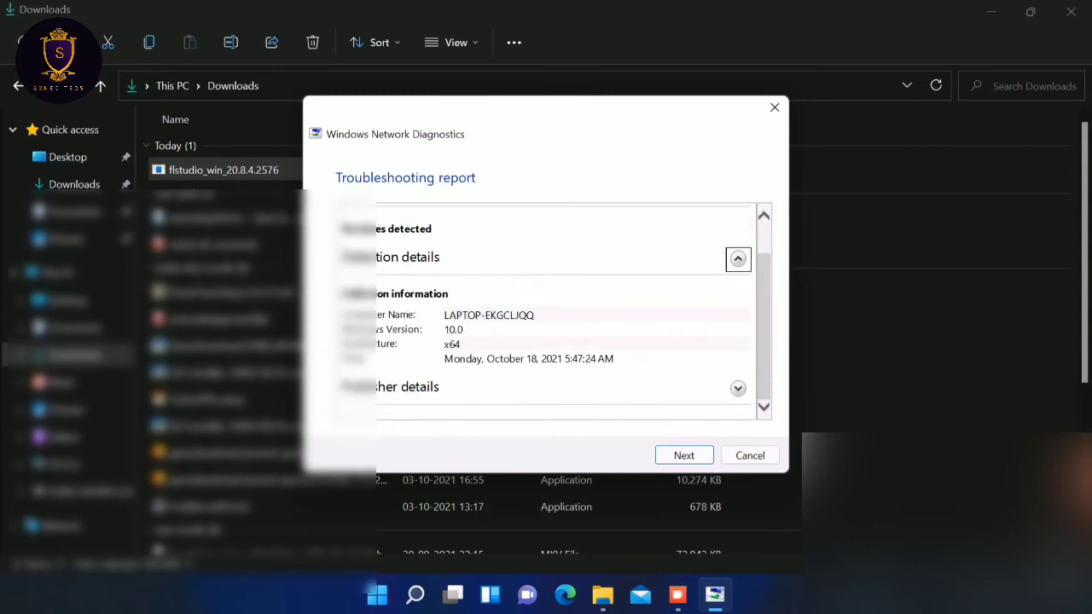
click(738, 388)
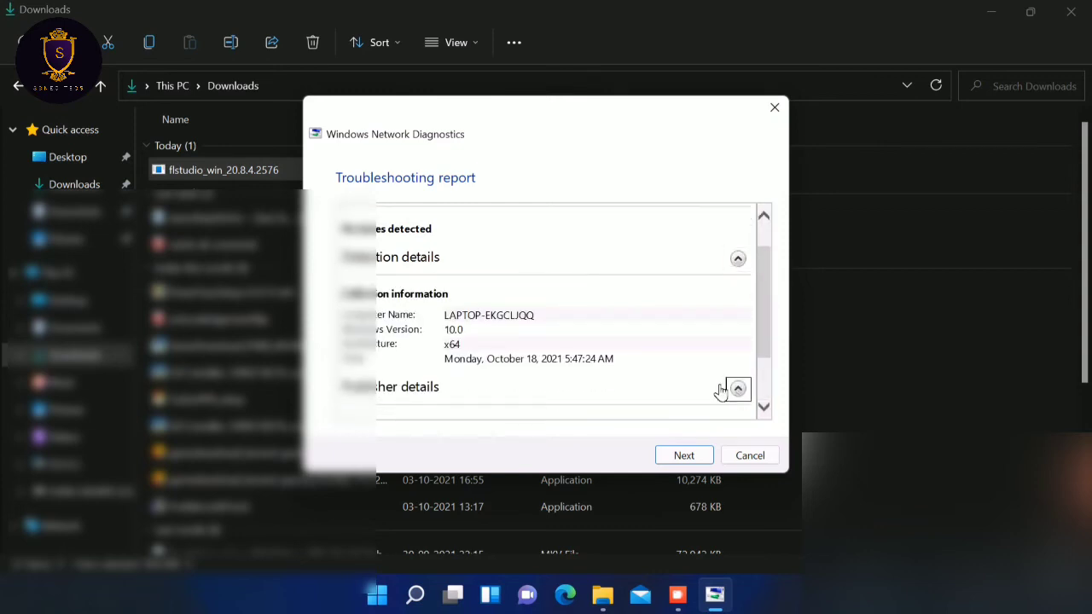
scroll(611, 363, down, 2)
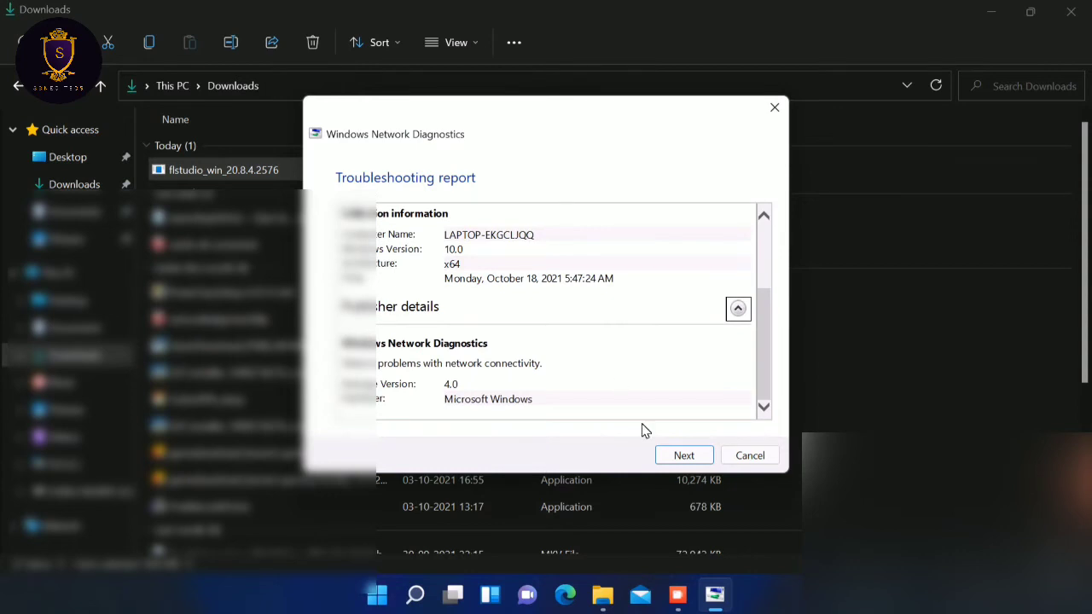
click(681, 456)
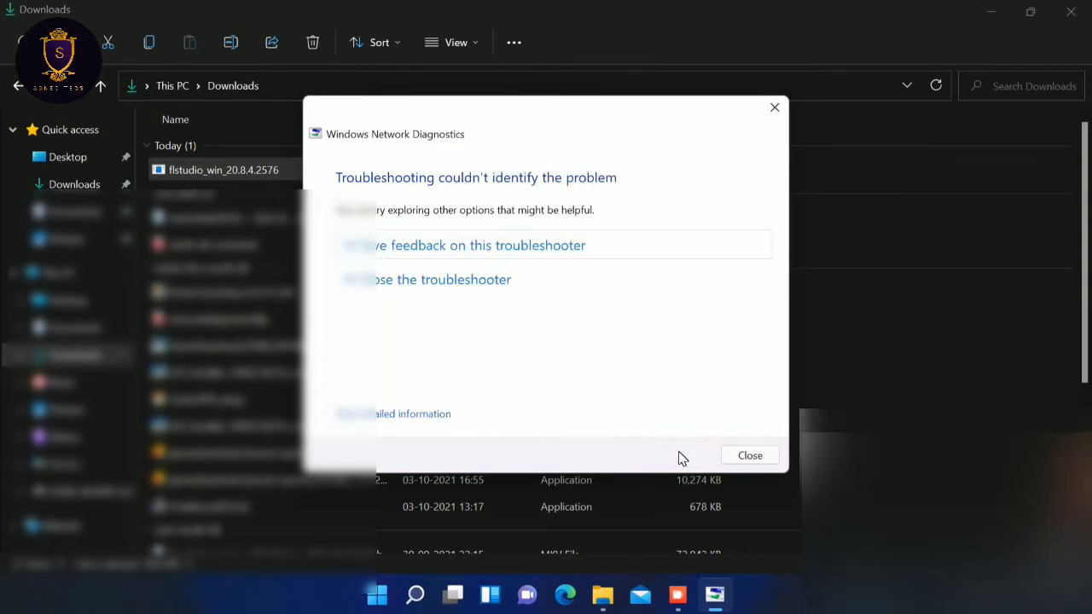
click(499, 282)
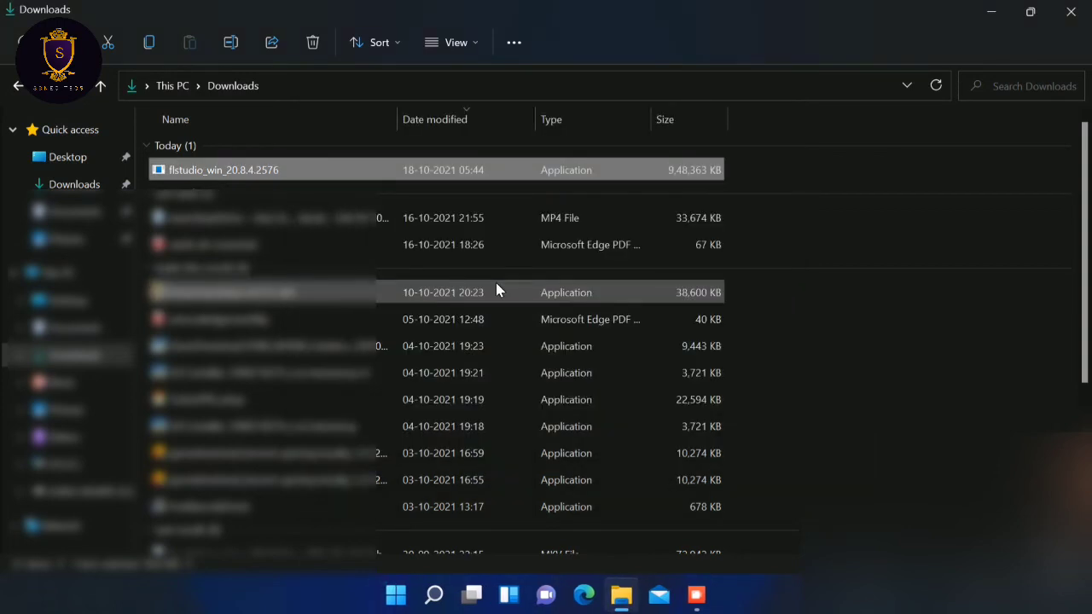
- Close and reopen the Downloads folder, and try opening flstudio_win_20.8.4.2576 normally
click(1071, 9)
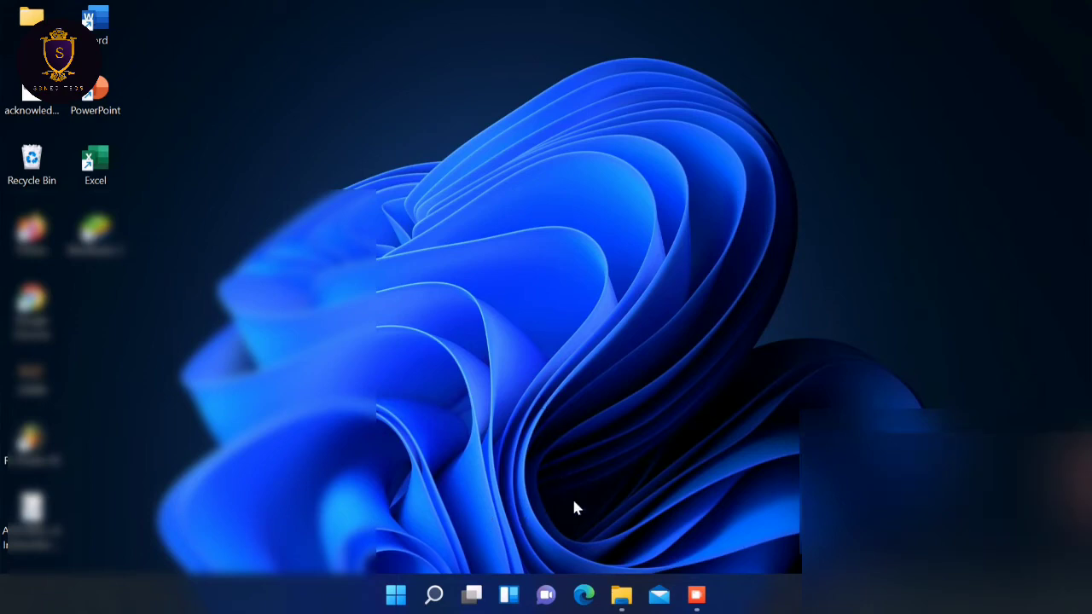
click(620, 594)
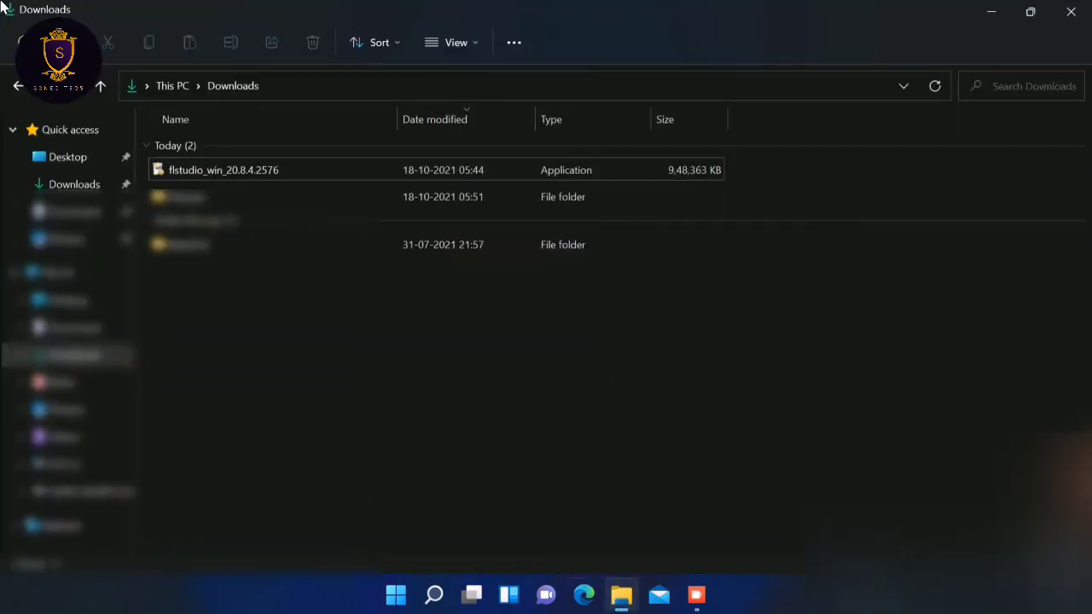
click(264, 179)
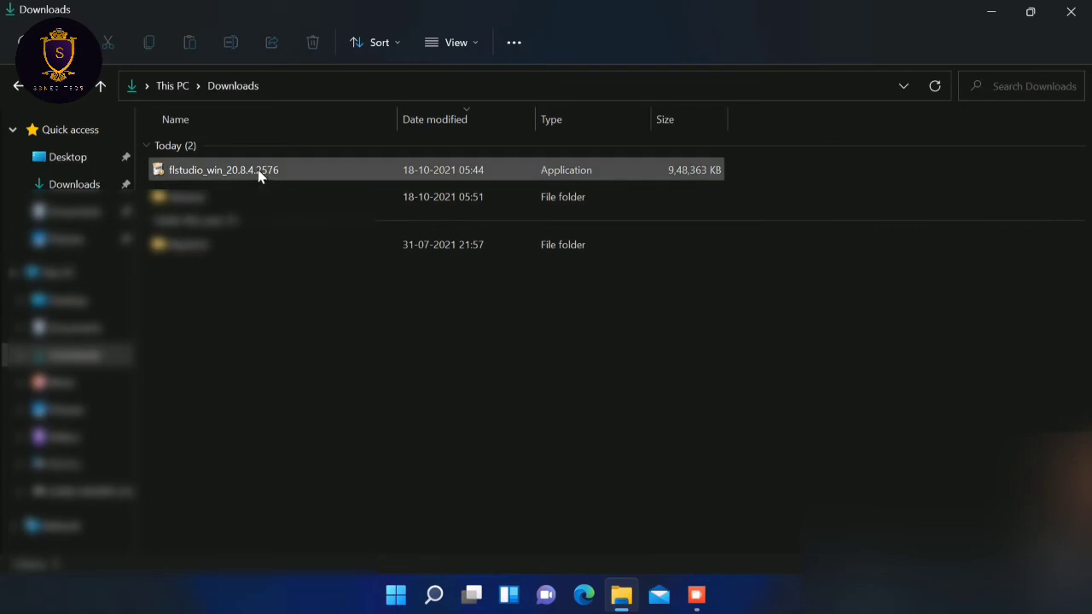
double_click(260, 173)
- Open the properties of flstudio_win_20.8.4.2576 and review its compatibility, digital signature, details and previous version information
right_click(259, 172)
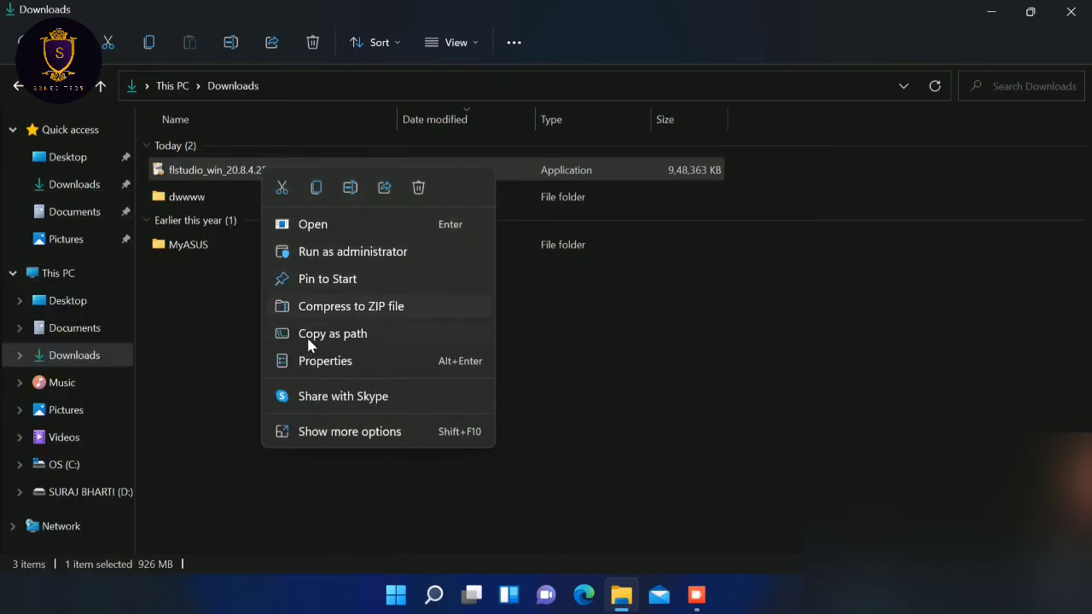
click(325, 365)
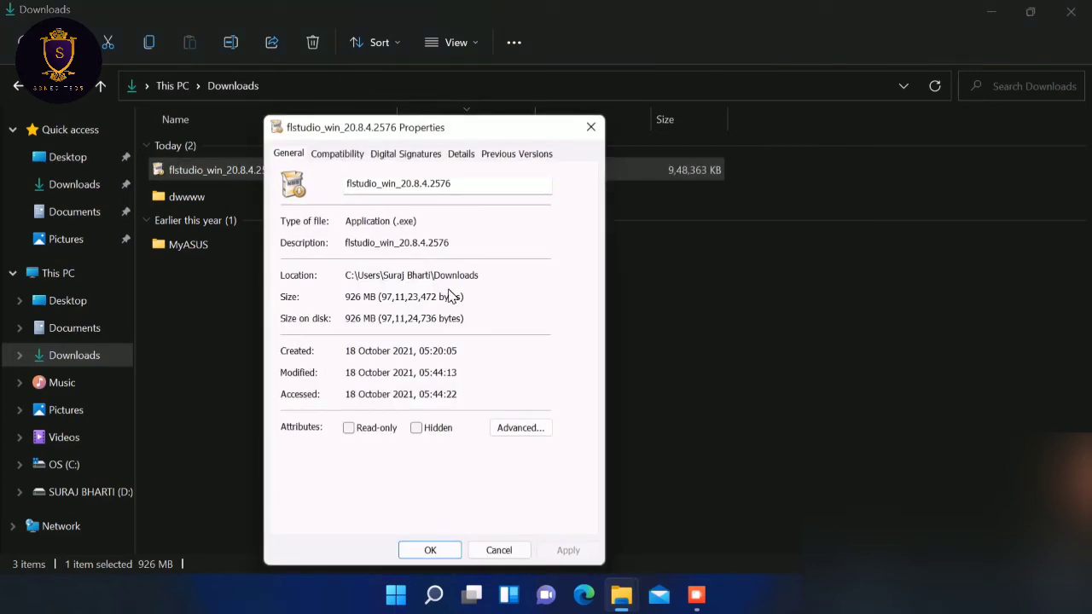
click(325, 160)
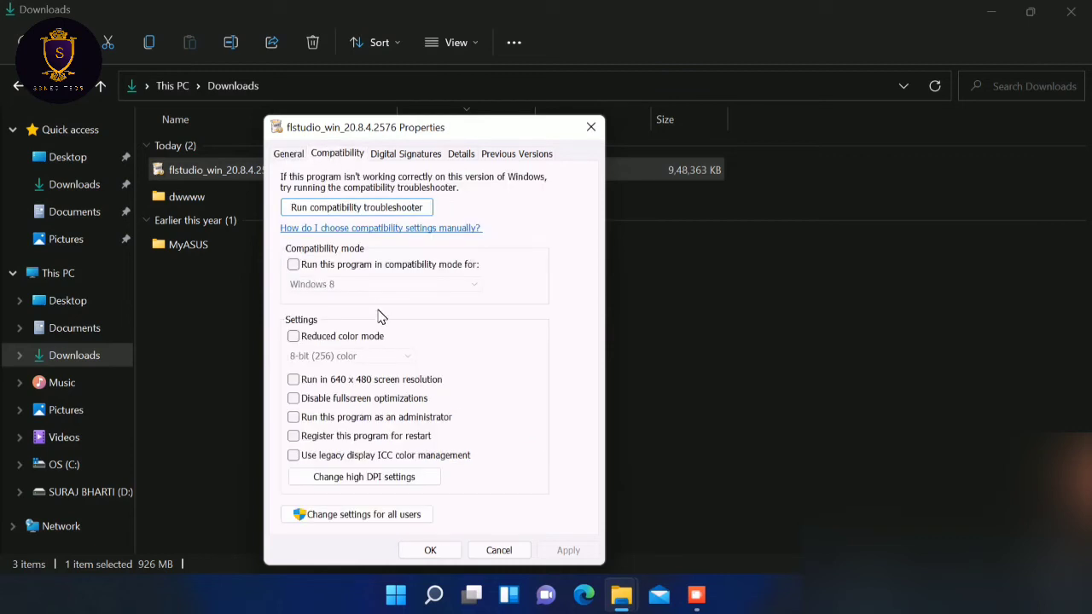
click(404, 154)
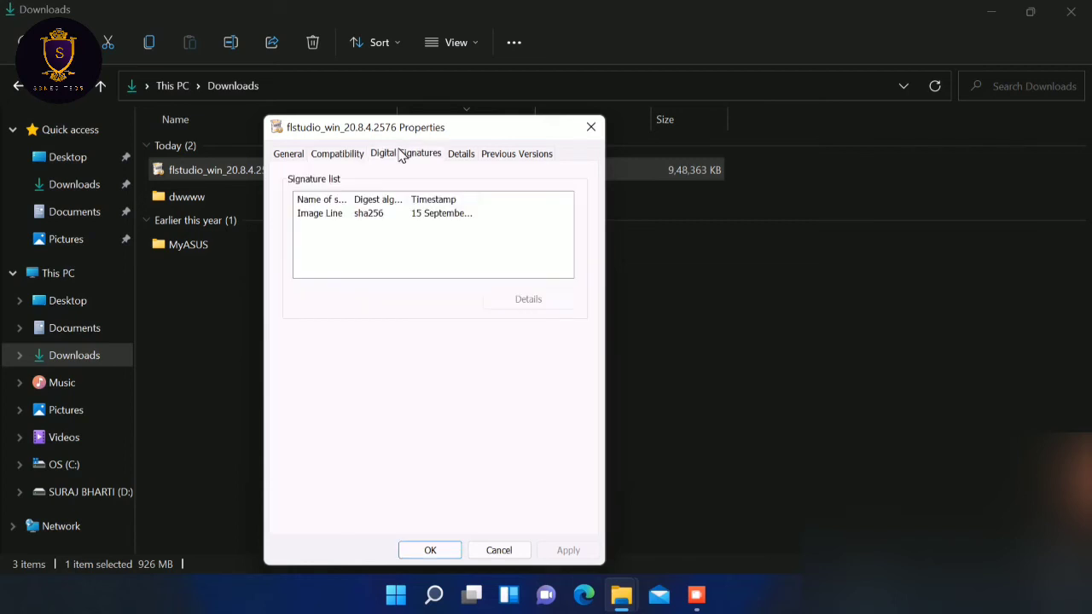
click(459, 157)
click(511, 156)
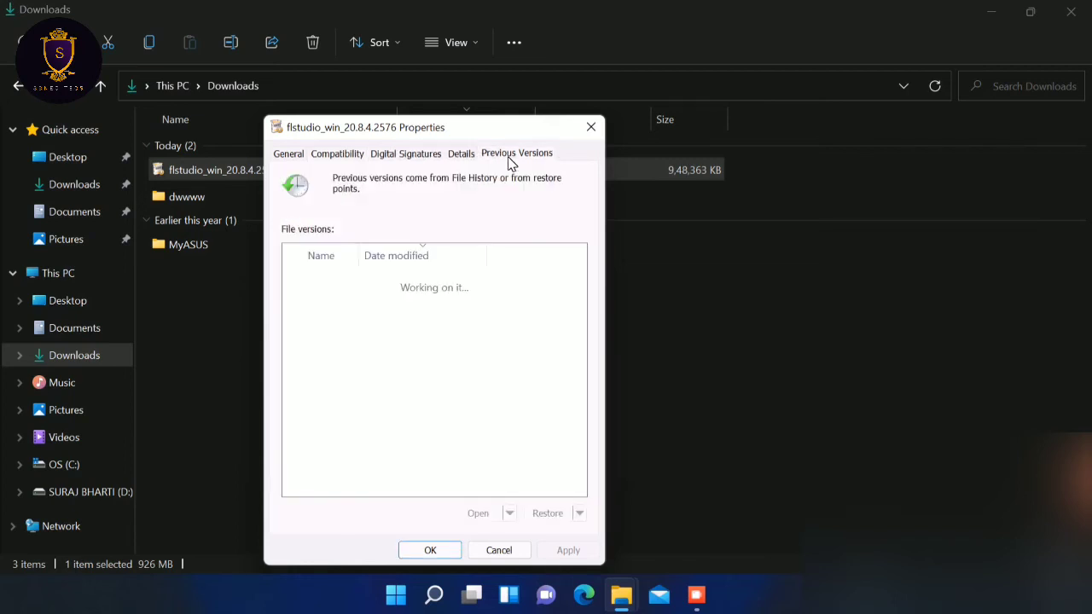
- Enable Windows 8 compatibility mode for all users on the FL Studio installer and save its properties
click(358, 158)
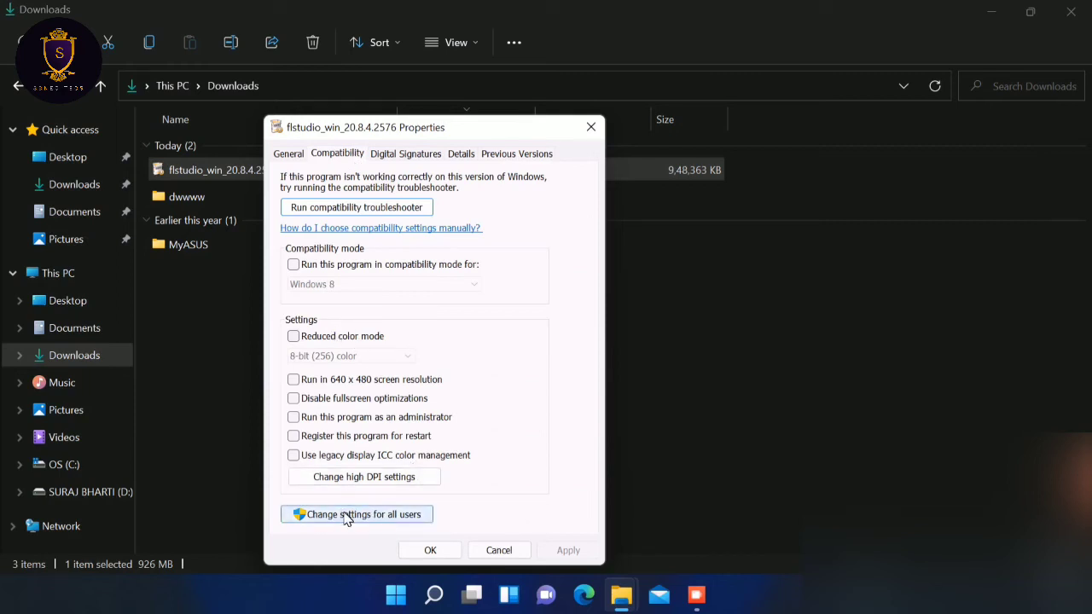
click(375, 515)
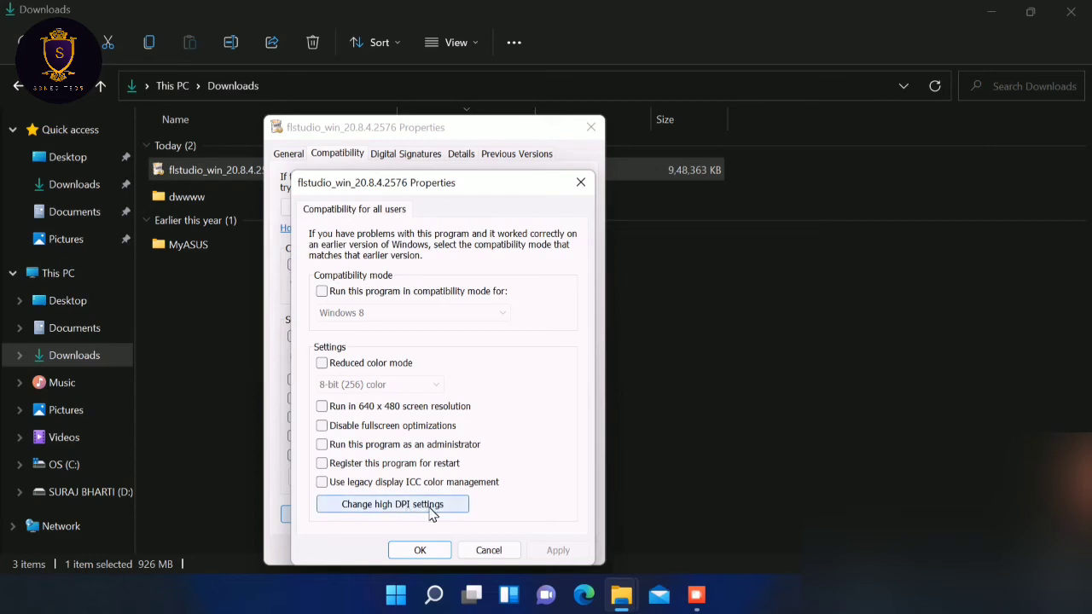
click(334, 293)
click(426, 556)
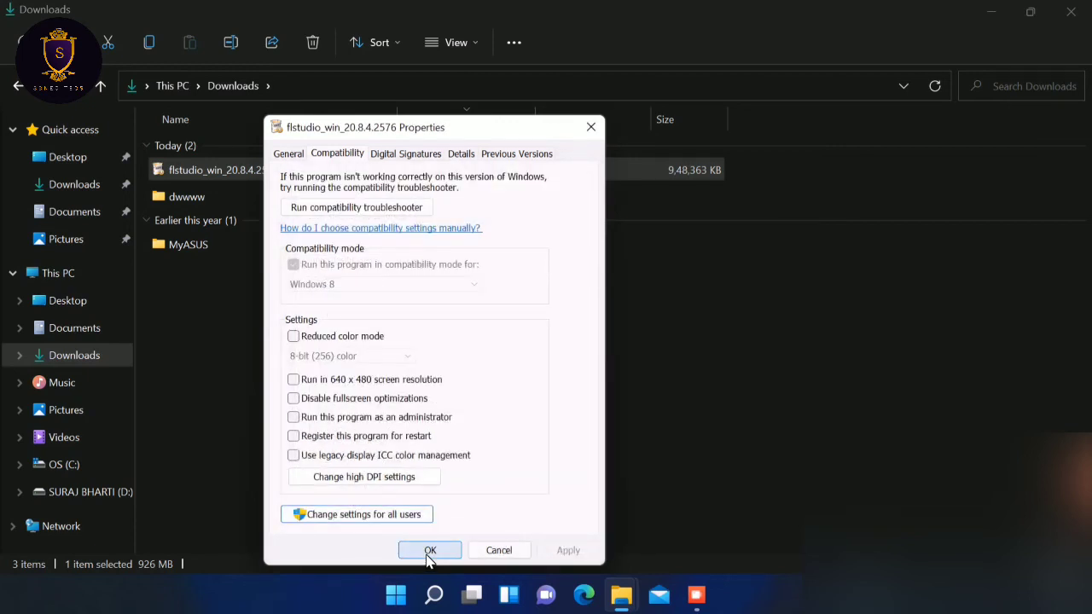
click(428, 552)
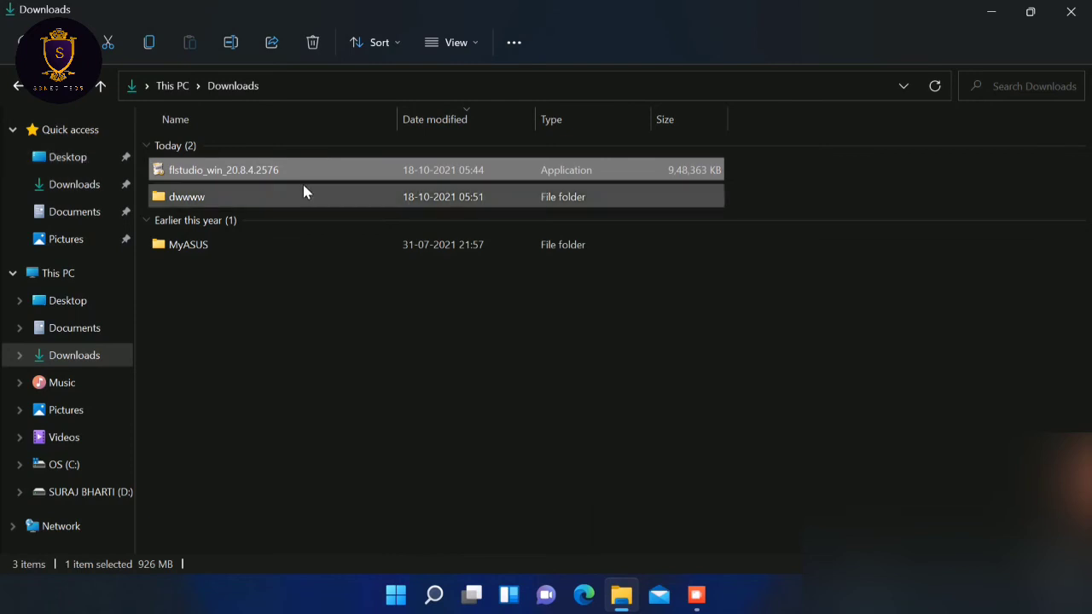
right_click(232, 164)
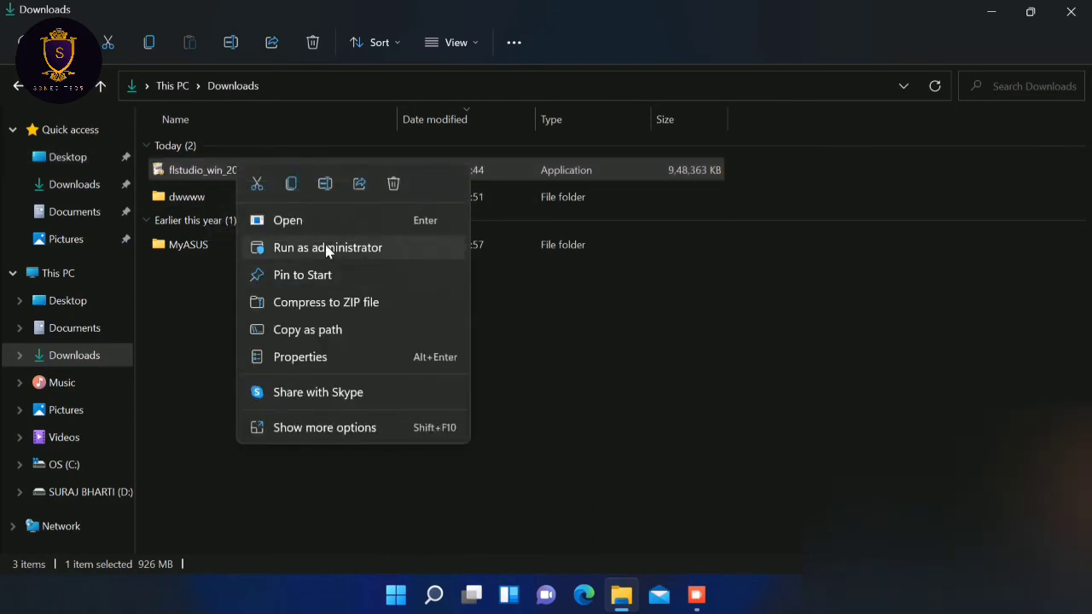
click(653, 346)
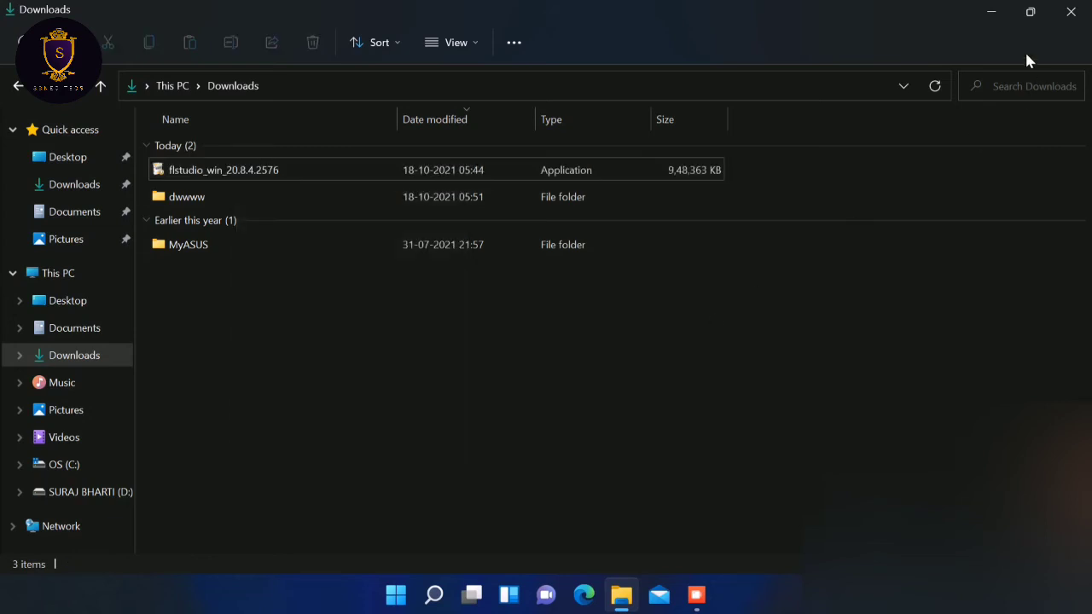
click(993, 15)
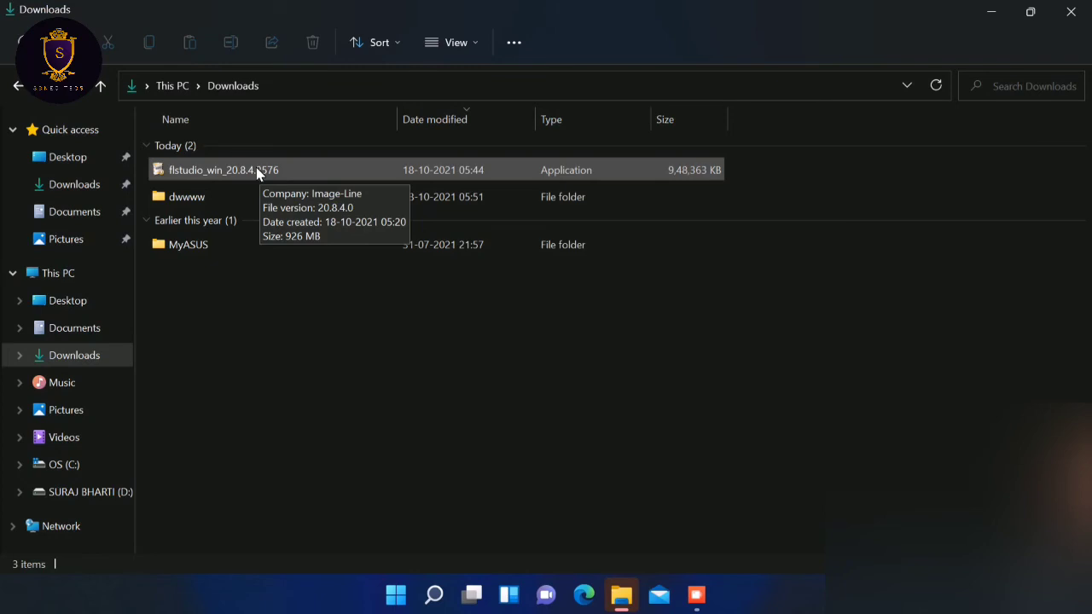
- Run flstudio_win_20.8.4.2576 as administrator, minimize the Downloads window and refresh the desktop
right_click(256, 168)
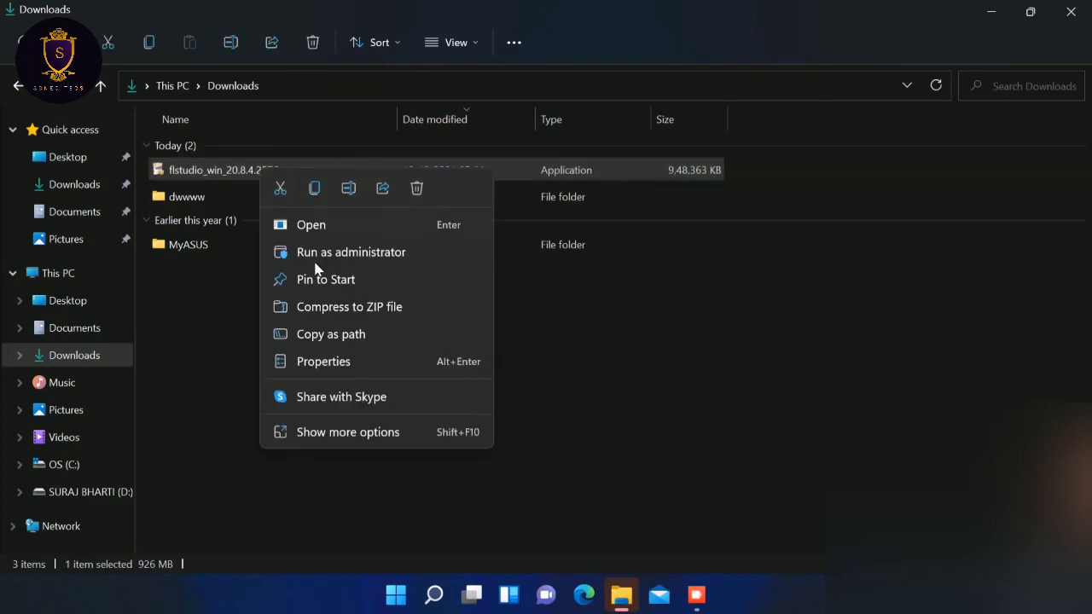
click(331, 252)
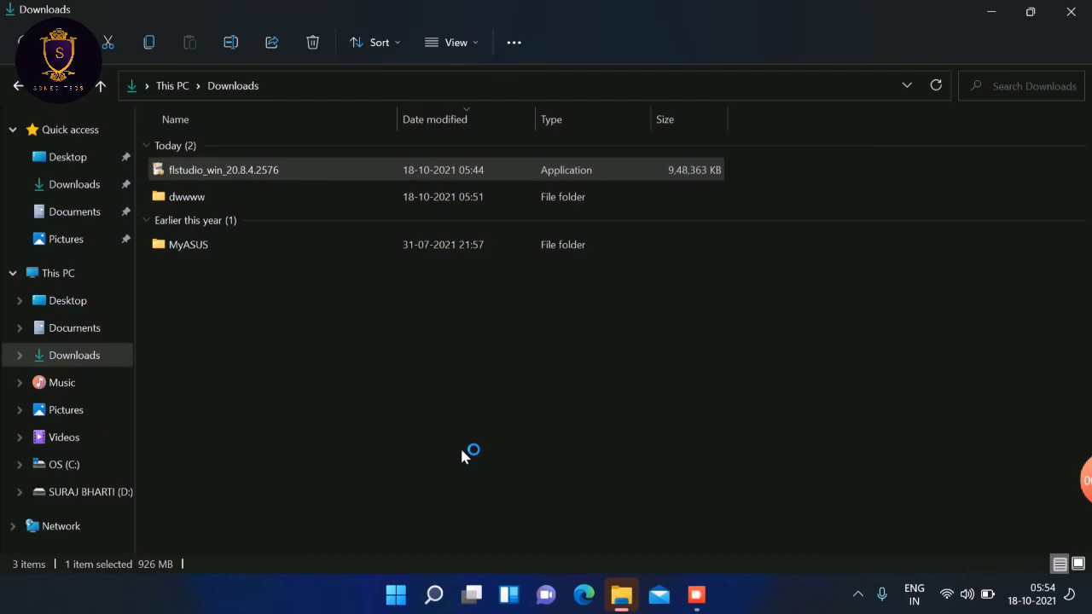
click(991, 15)
right_click(887, 141)
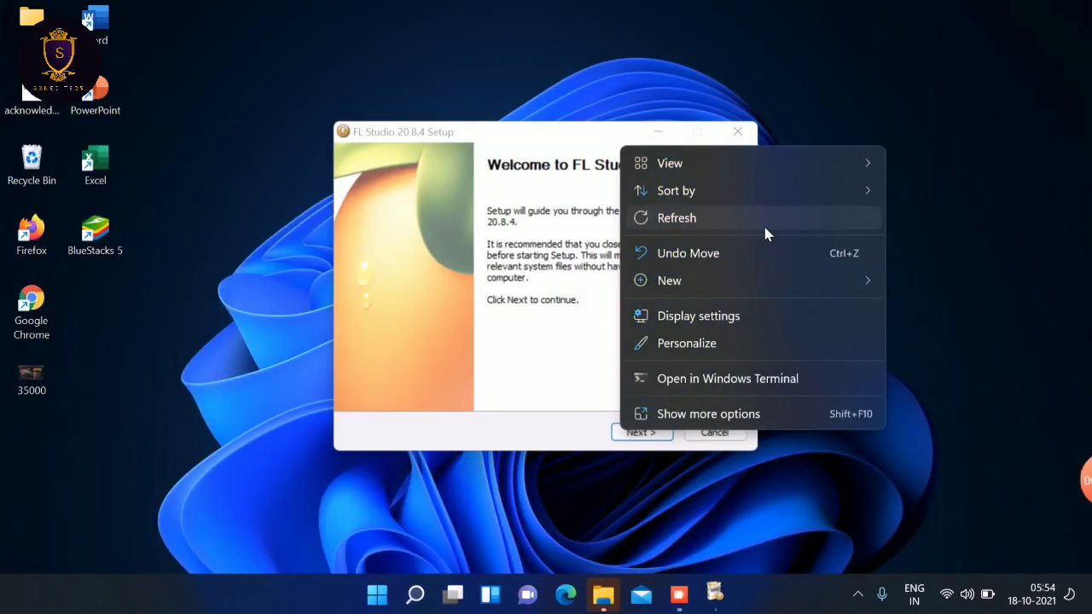
click(698, 218)
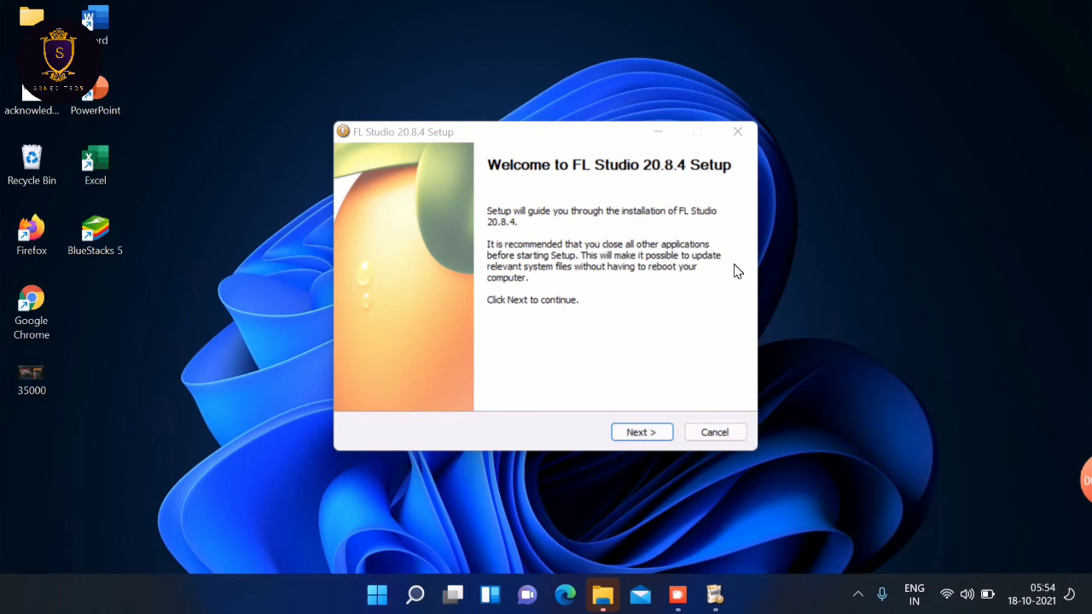
- Proceed past the FL Studio 20.8.4 Setup welcome page, skim the license terms and accept the agreement
click(642, 432)
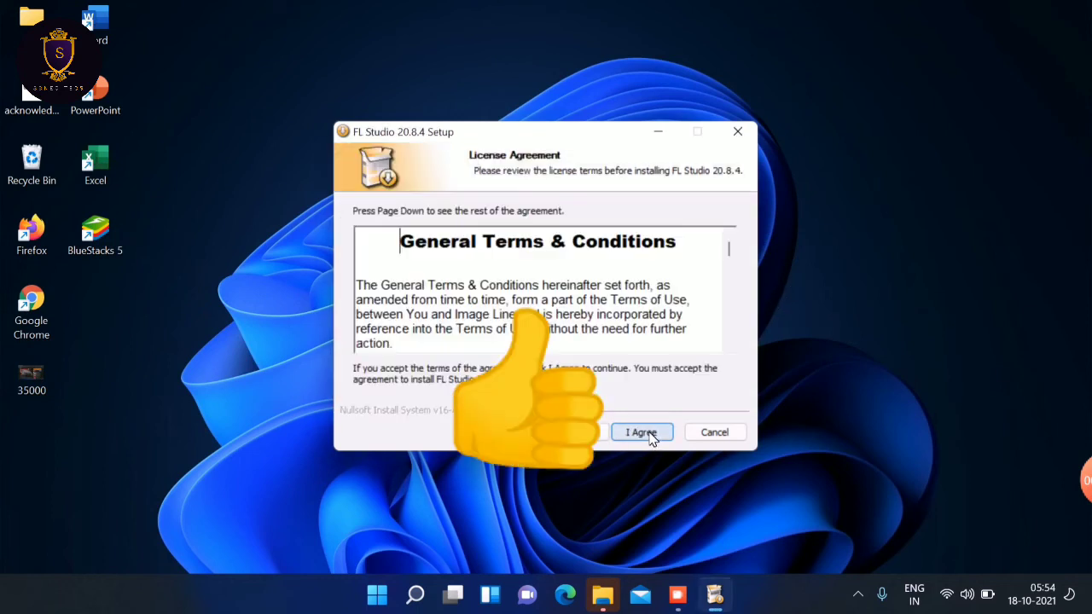
scroll(513, 286, down, 10)
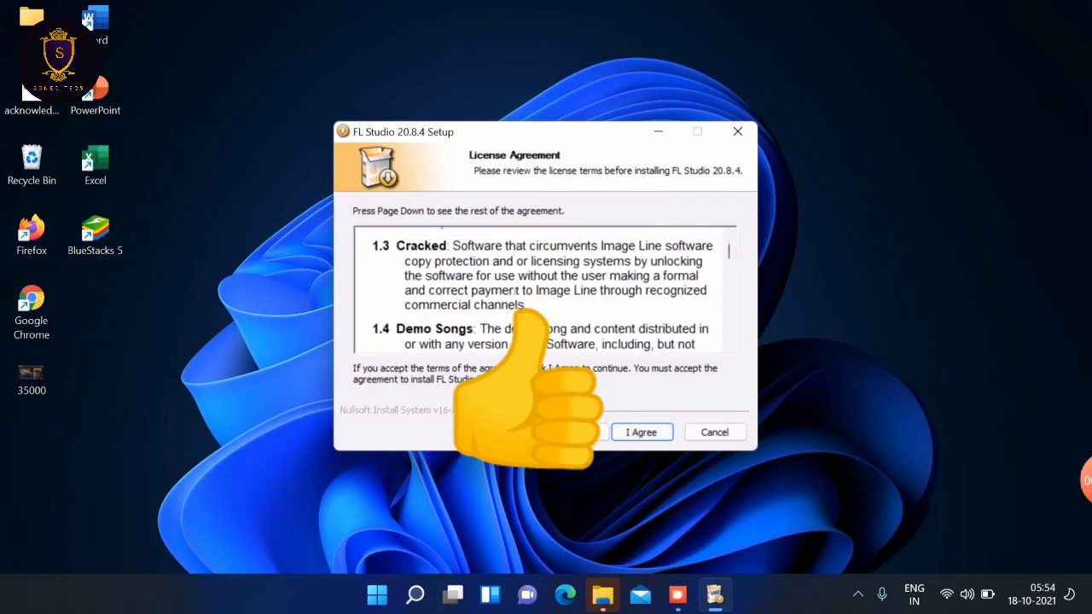
scroll(514, 284, down, 4)
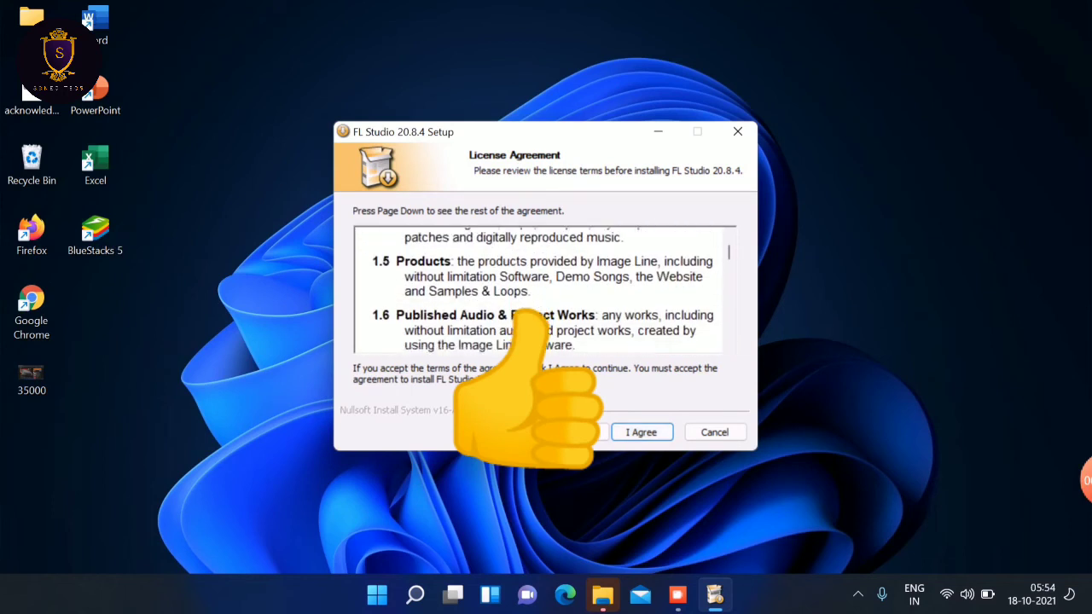
click(639, 433)
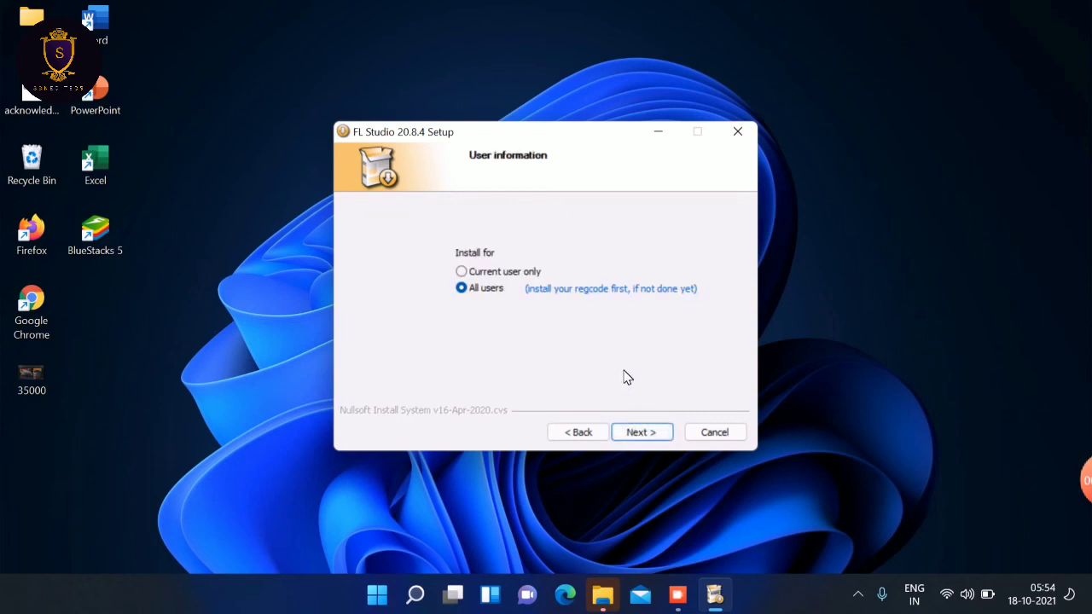
- Choose to install FL Studio for all users and continue to the component selection
click(477, 273)
click(476, 290)
click(641, 432)
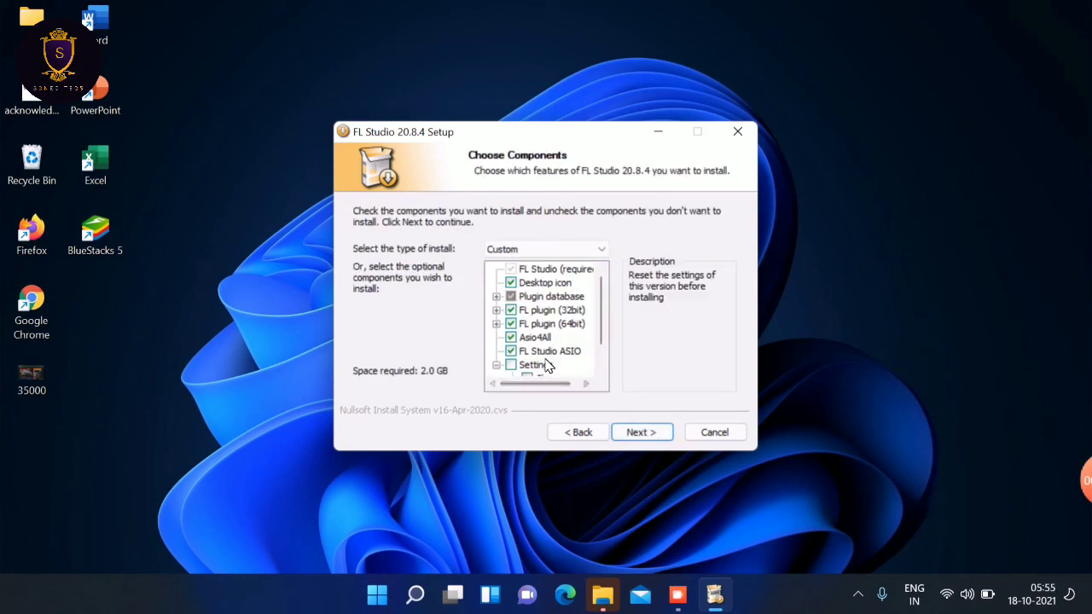
- Include the Settings component with both of its suboptions in the custom installation and continue
scroll(548, 365, down, 1)
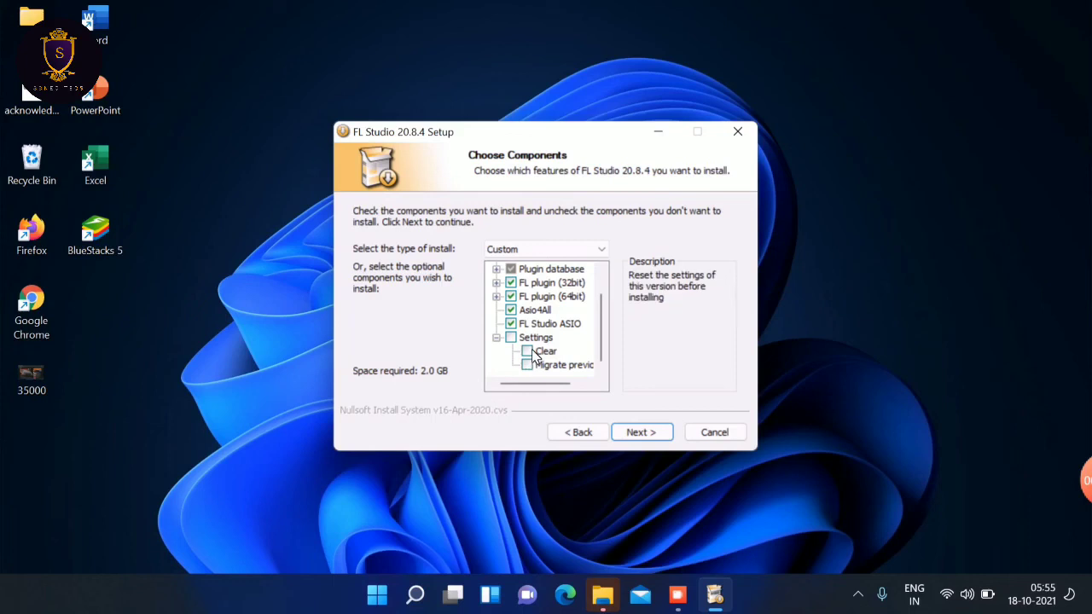
click(512, 338)
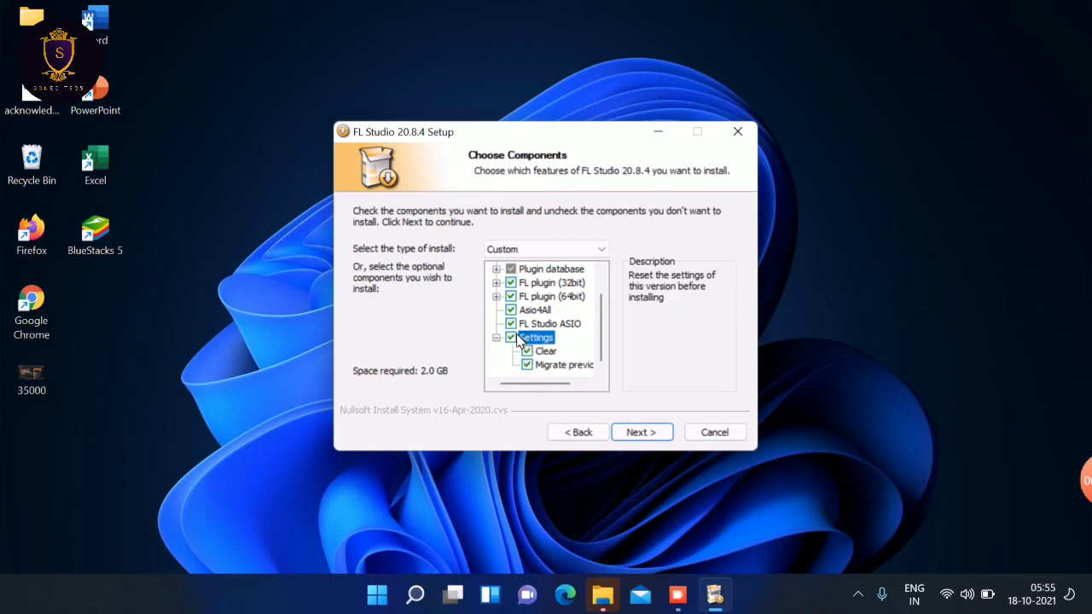
scroll(519, 340, up, 1)
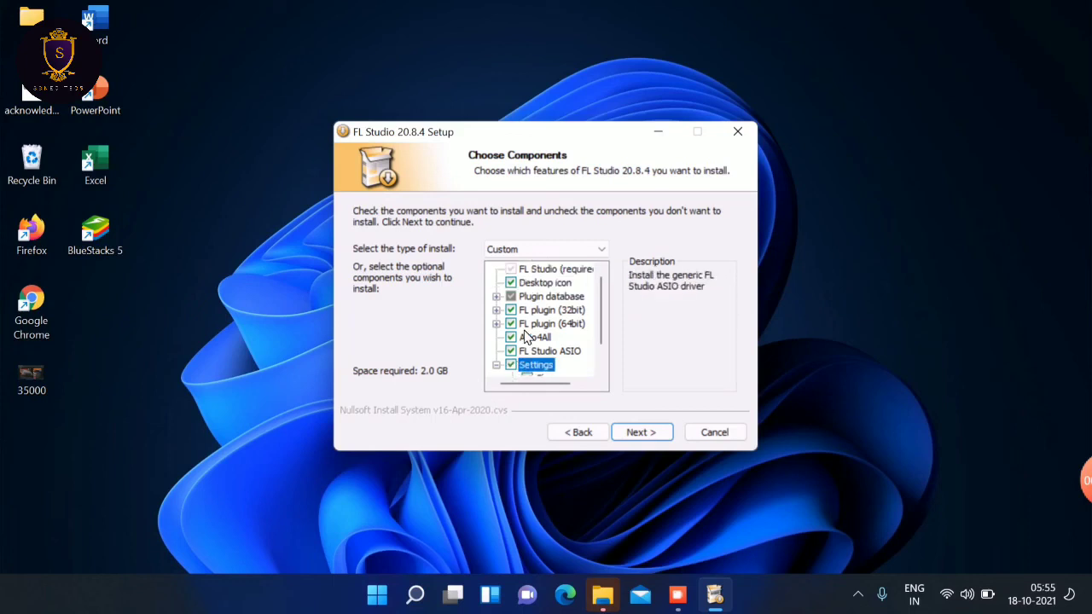
click(641, 432)
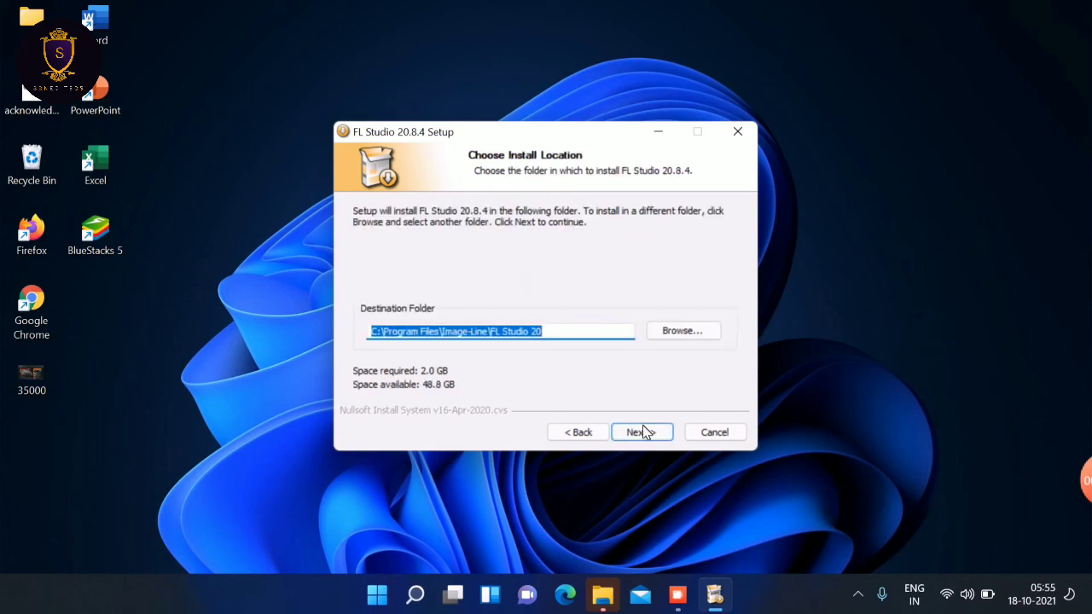
- Accept the default C:\Program Files\Image-Line\FL Studio 20 destination and VST plugin locations, start the installation and refresh the desktop
click(646, 435)
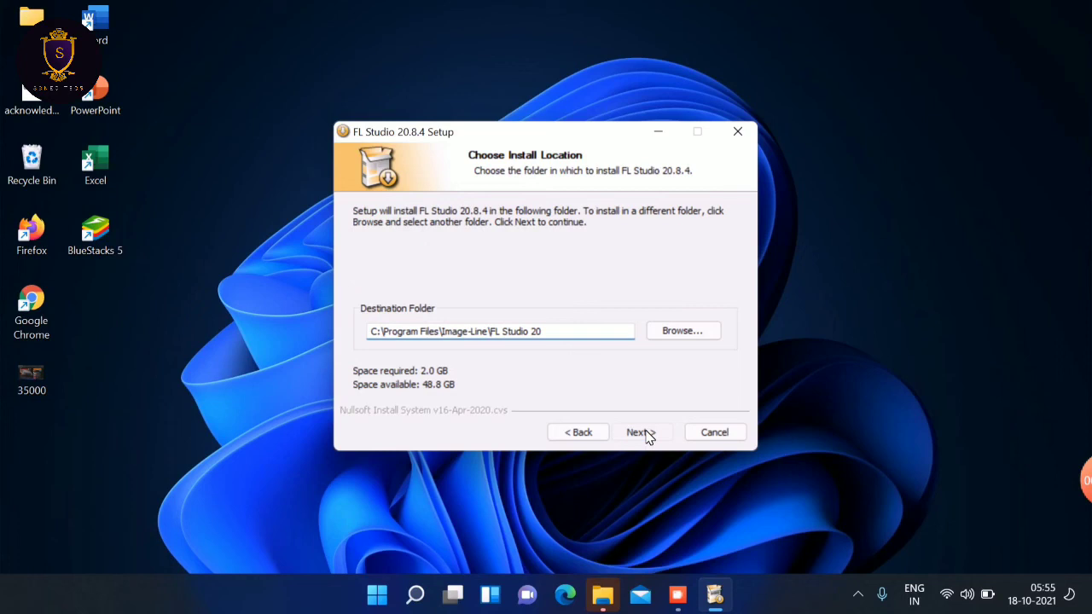
click(646, 434)
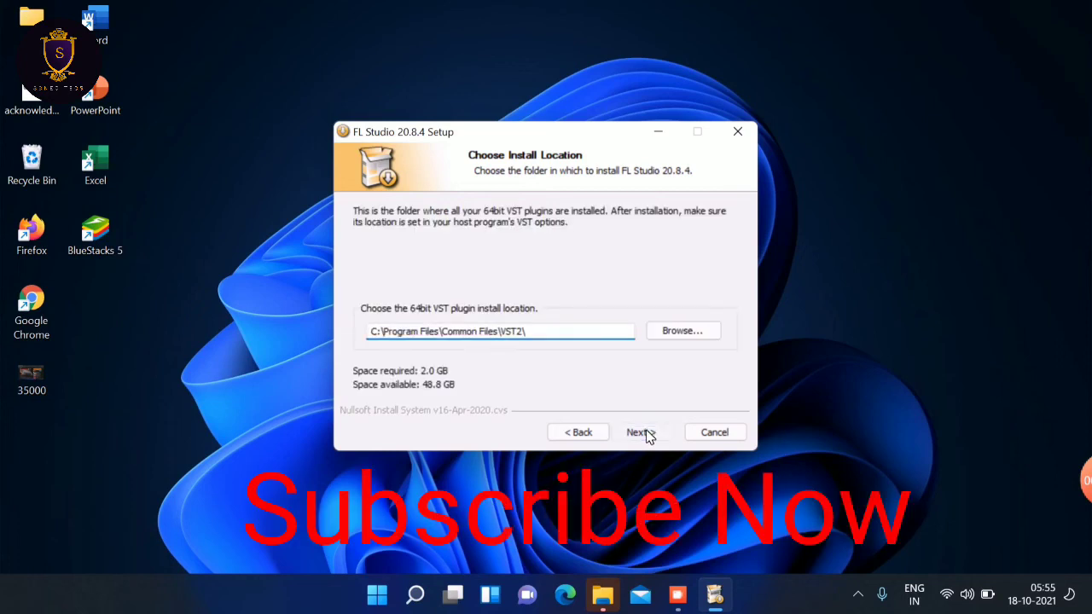
click(646, 434)
click(646, 434)
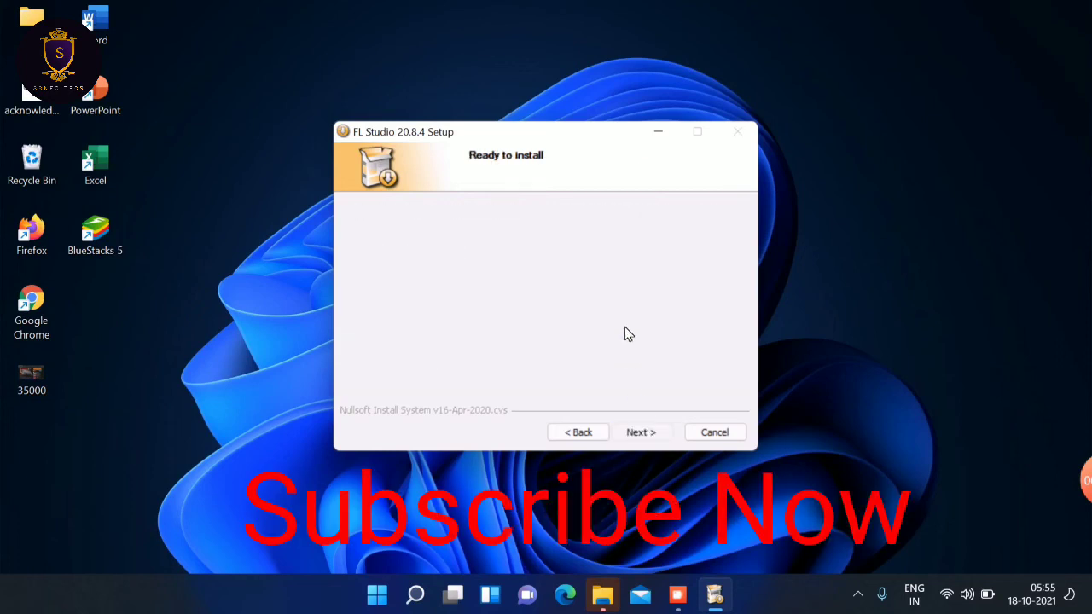
right_click(870, 210)
click(719, 276)
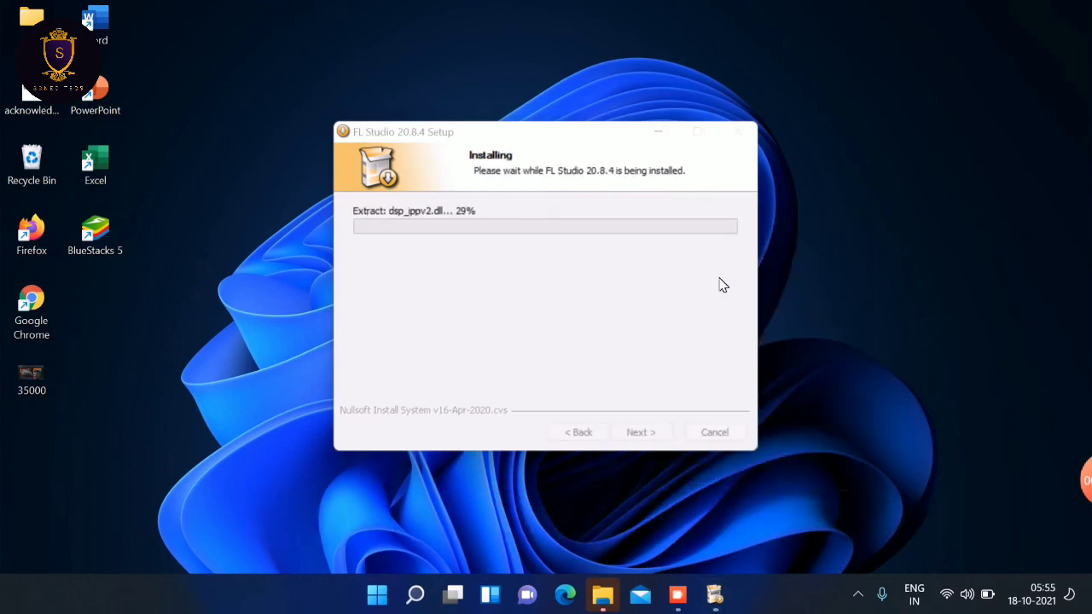